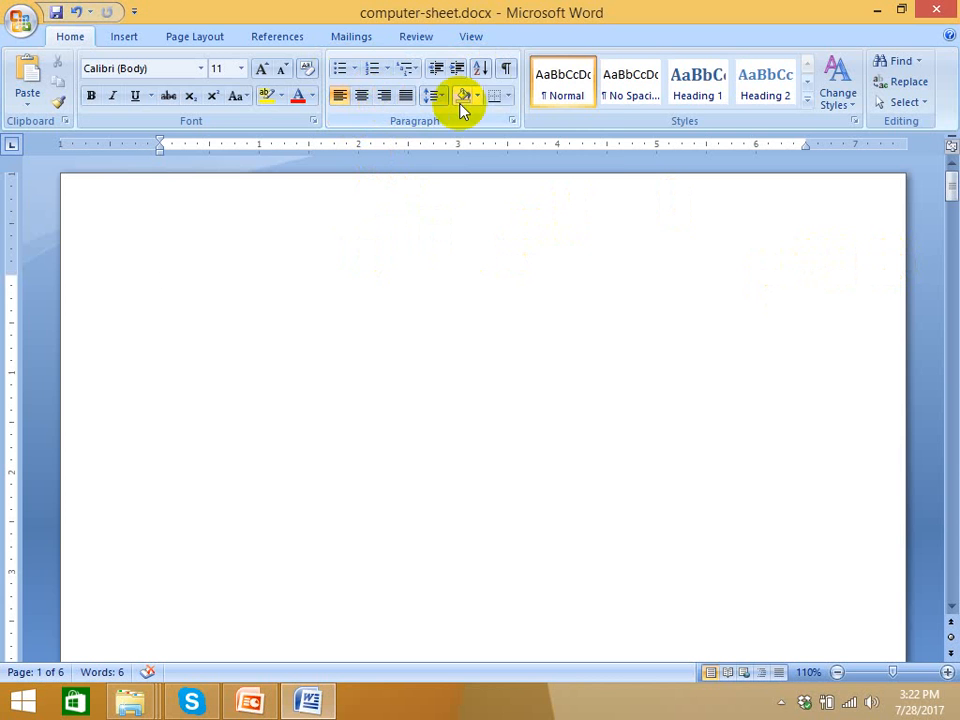
left_click(437, 100)
left_click(440, 103)
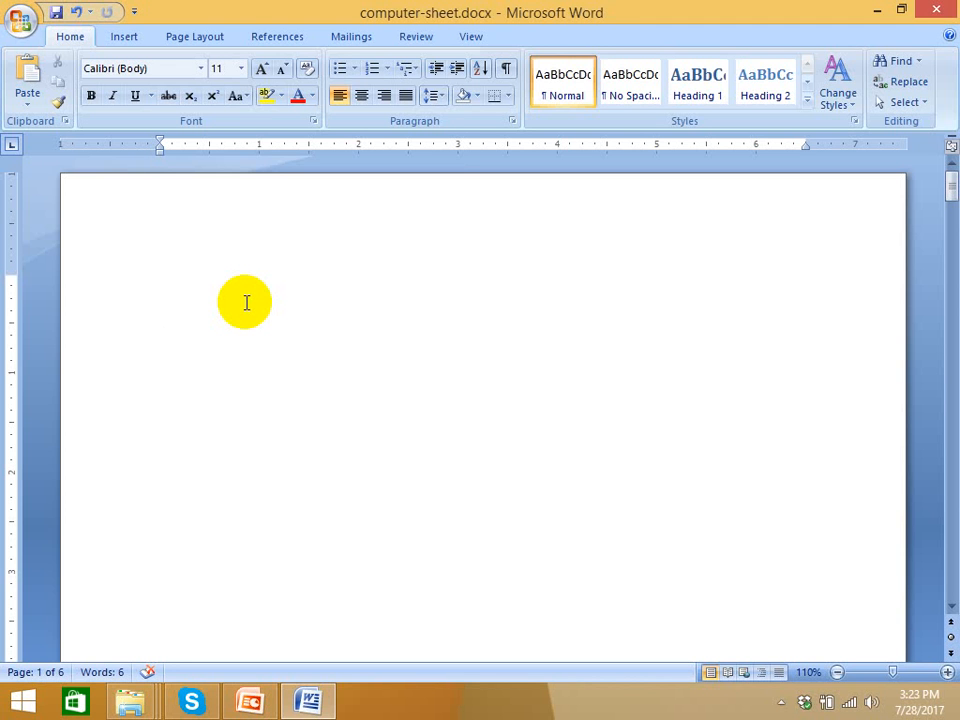
type("1.")
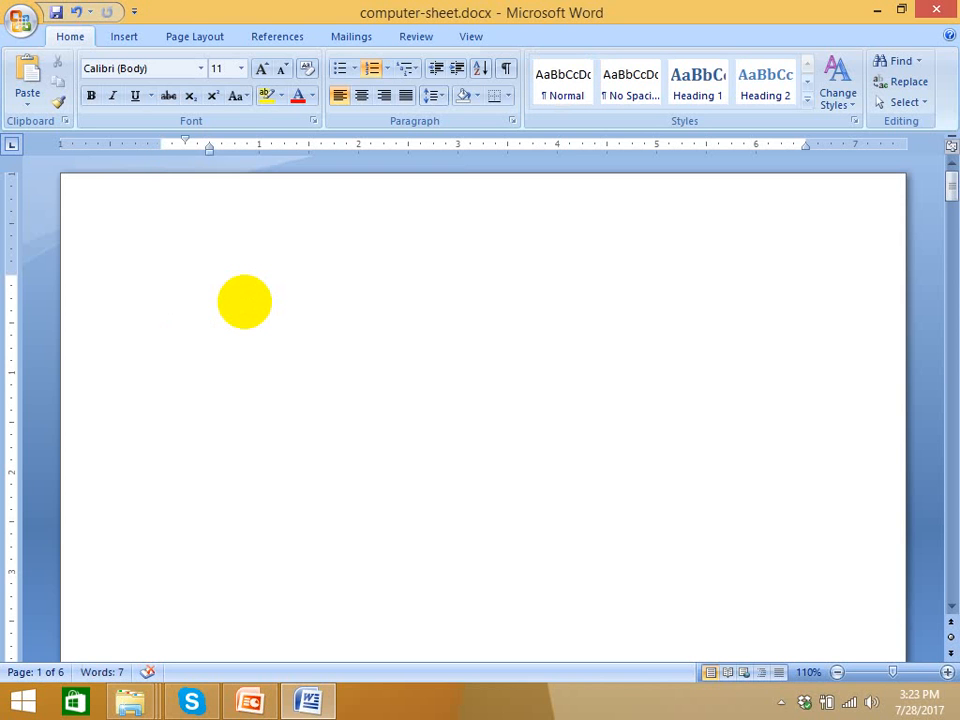
key("BackSpace")
type("1.")
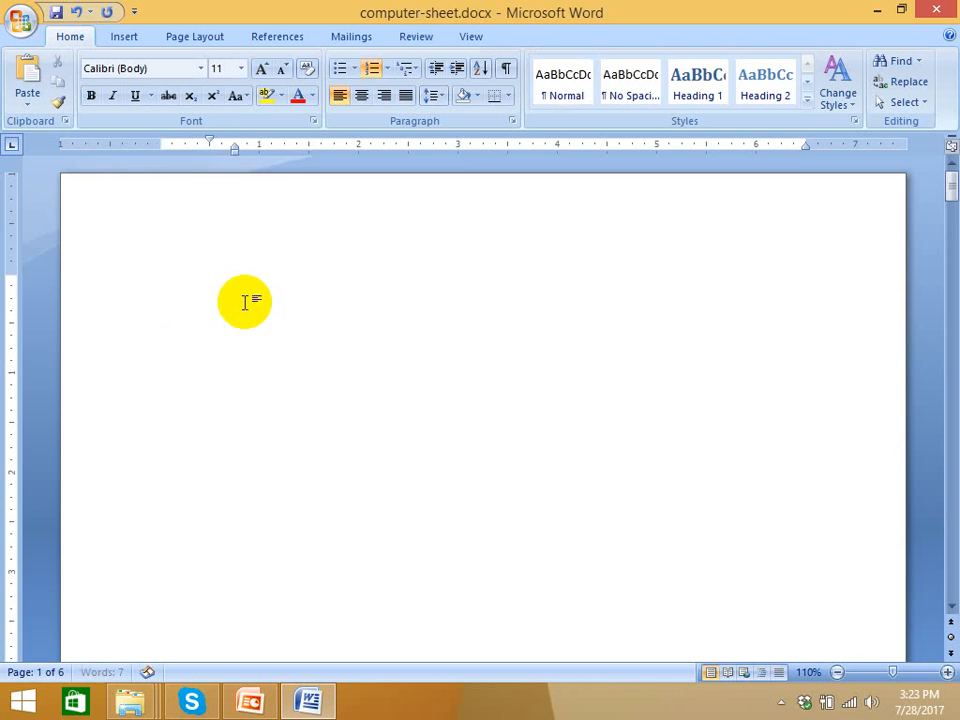
scroll(244, 300, "down", 15)
scroll(246, 358, "up", 5)
scroll(246, 360, "up", 8)
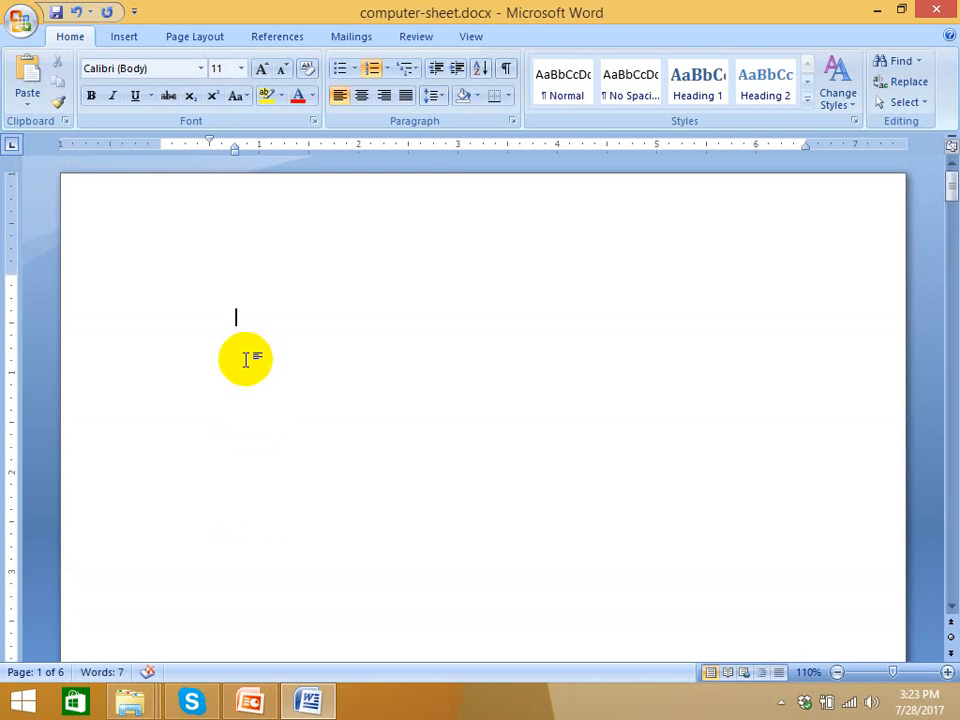
left_click(109, 260)
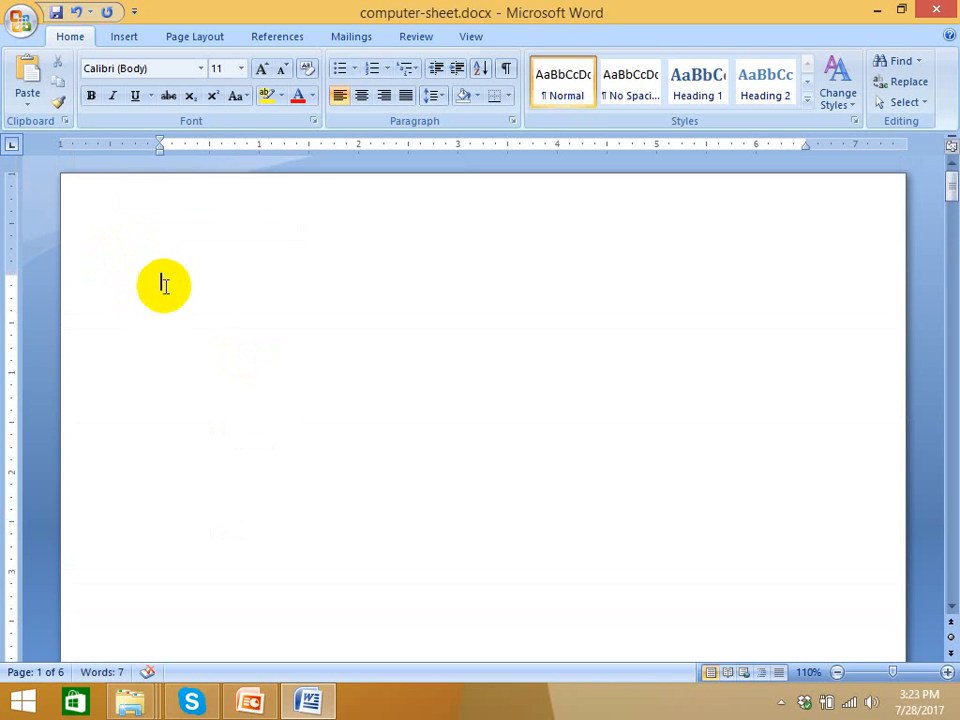
Create a numbered list at the start of the page with the items "Dsddsd" and ";flsdf", leaving an empty line below.
type("1. ")
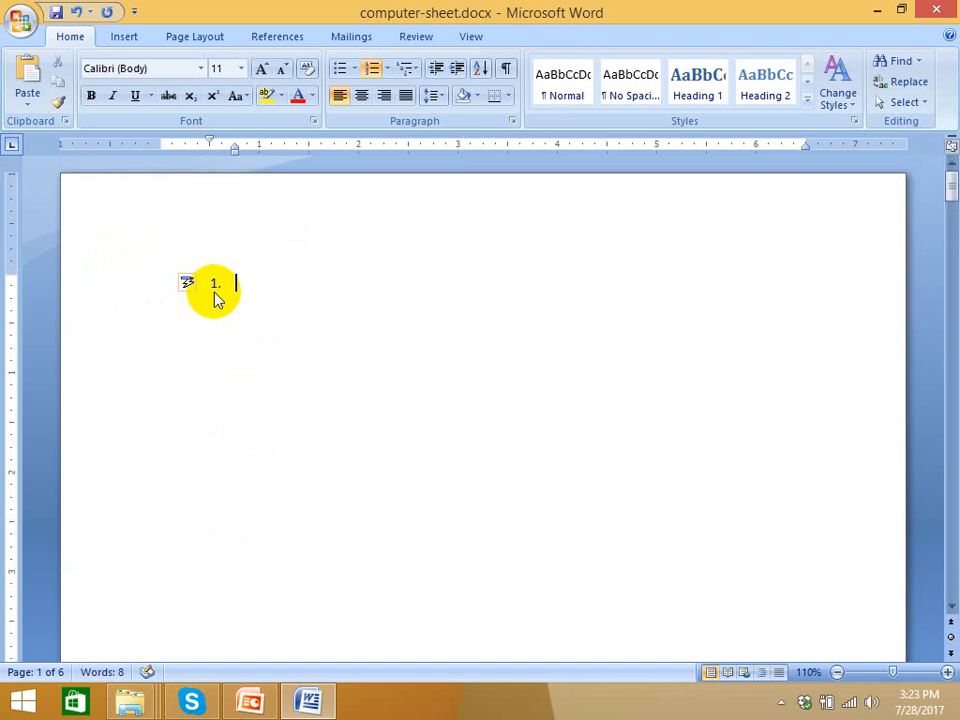
type("dsddsd")
key("Return")
type(";flsdf")
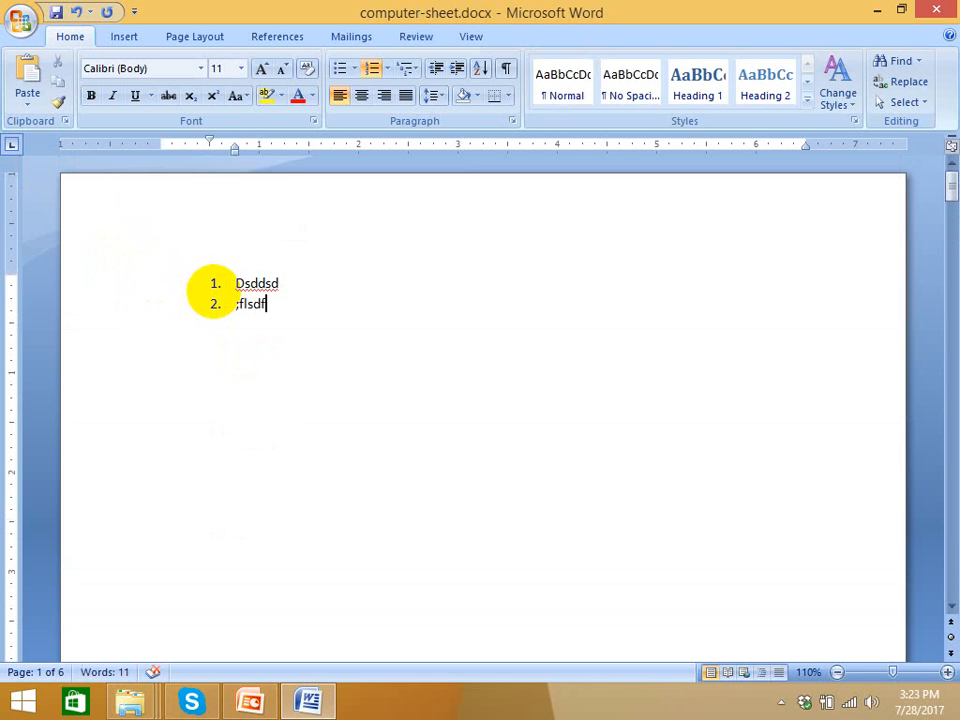
left_click(310, 353)
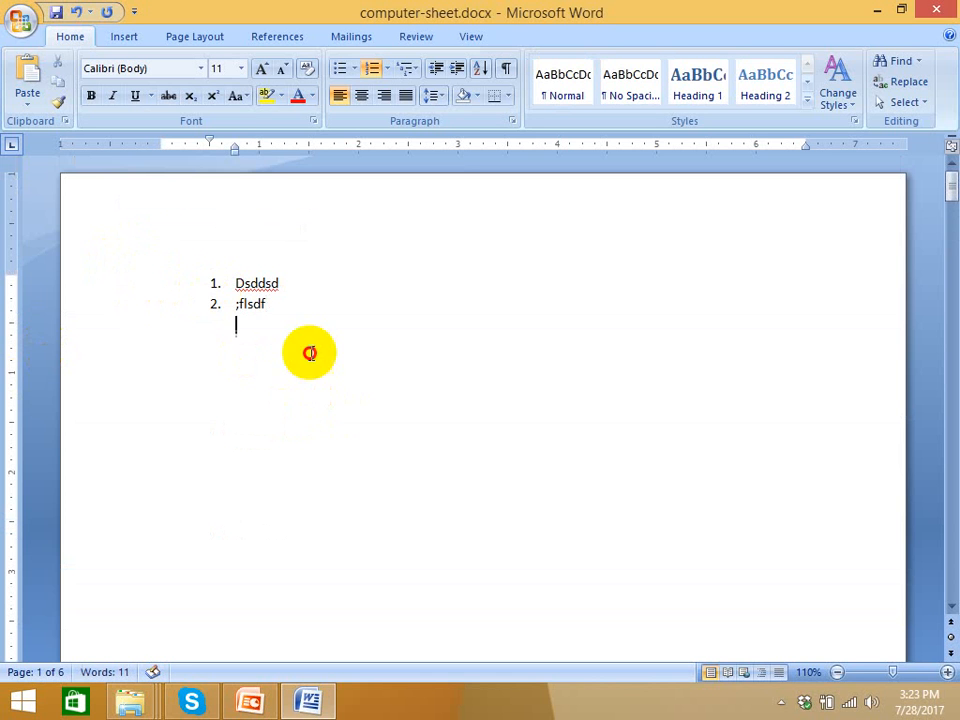
Convert the numbered list to bullets, trying the hollow-circle style and settling on the four-diamond style.
left_click(340, 68)
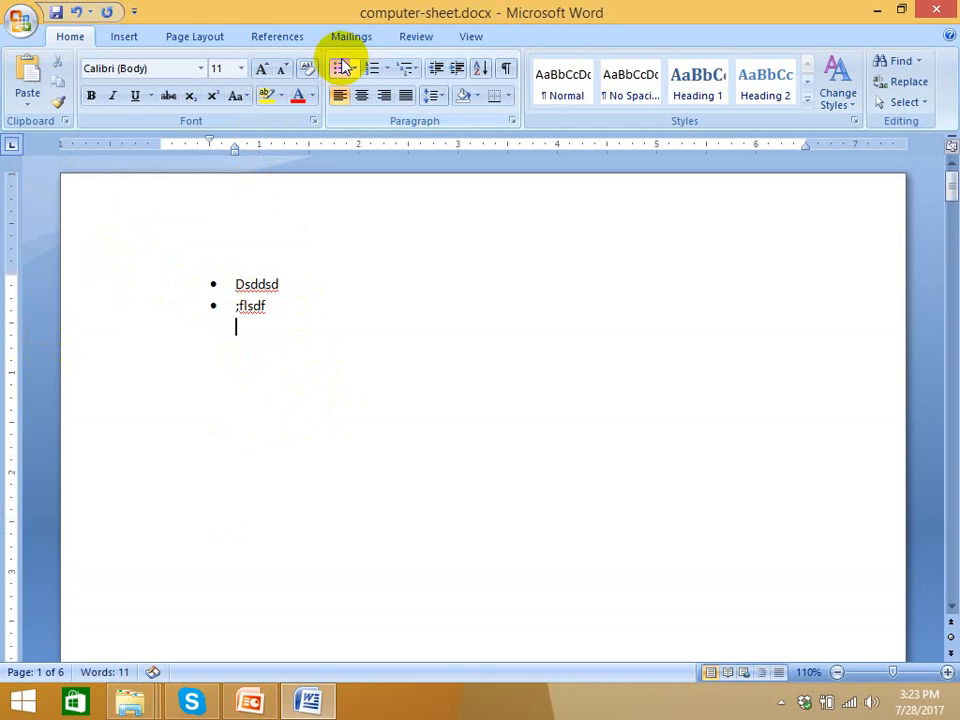
left_click(354, 70)
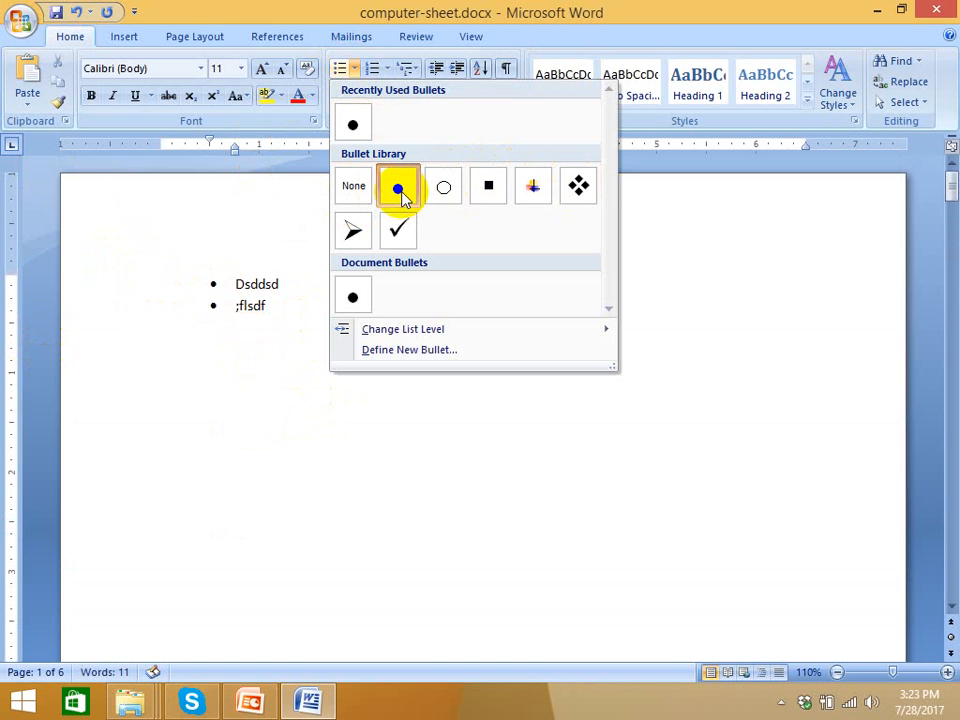
left_click(443, 190)
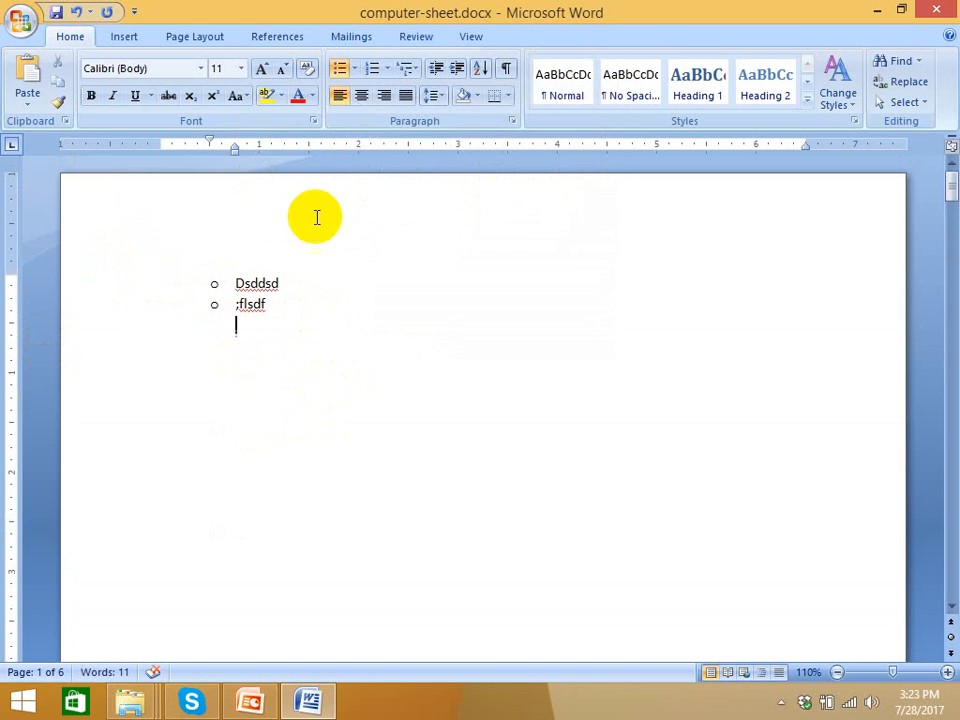
left_click(354, 68)
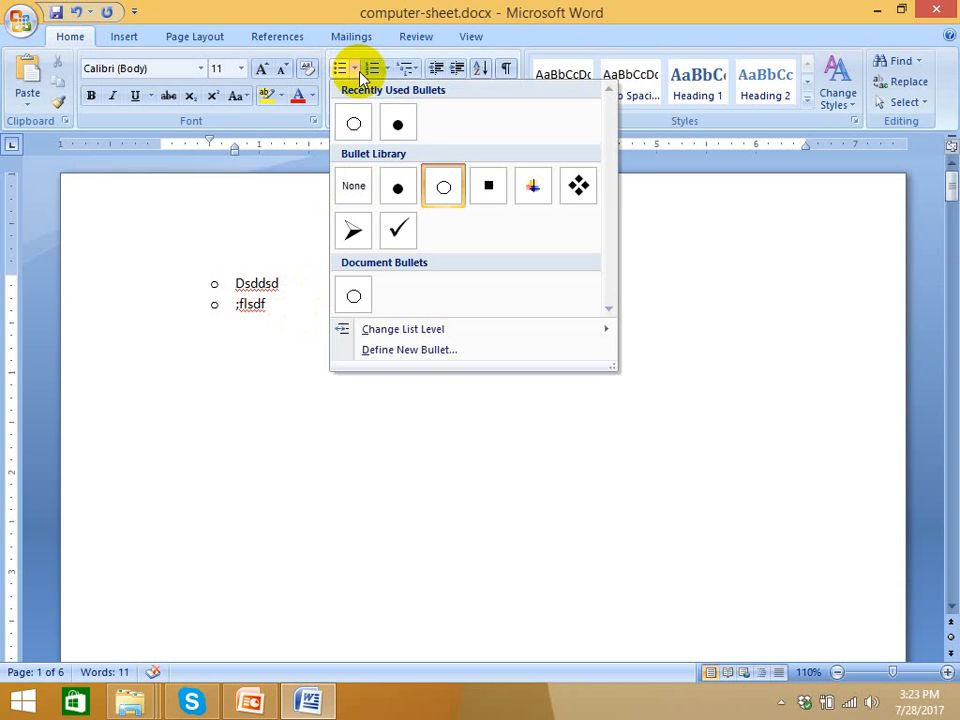
left_click(580, 190)
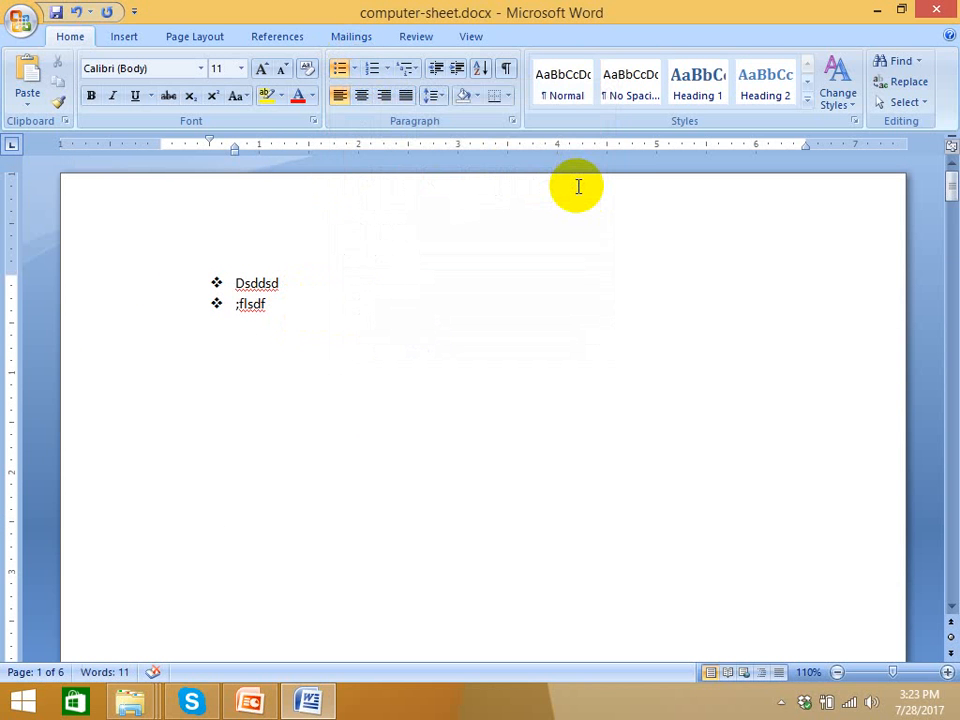
Remove the bullet from the empty line below ";flsdf" and apply the 1. 2. 3. numbering format to it.
left_click(345, 70)
left_click(354, 70)
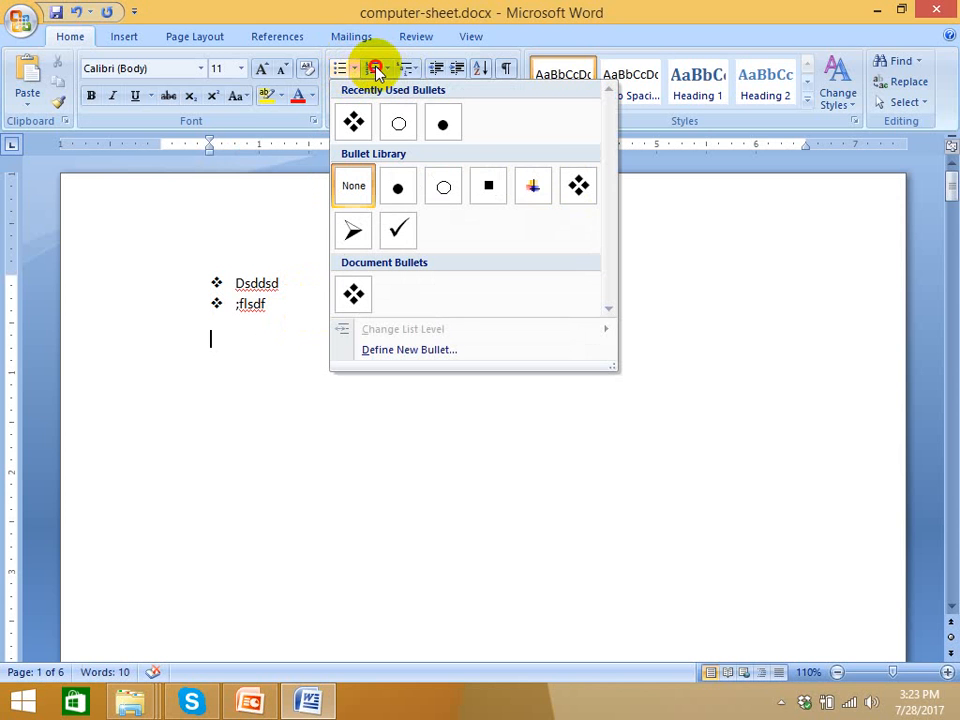
left_click(371, 69)
left_click(371, 69)
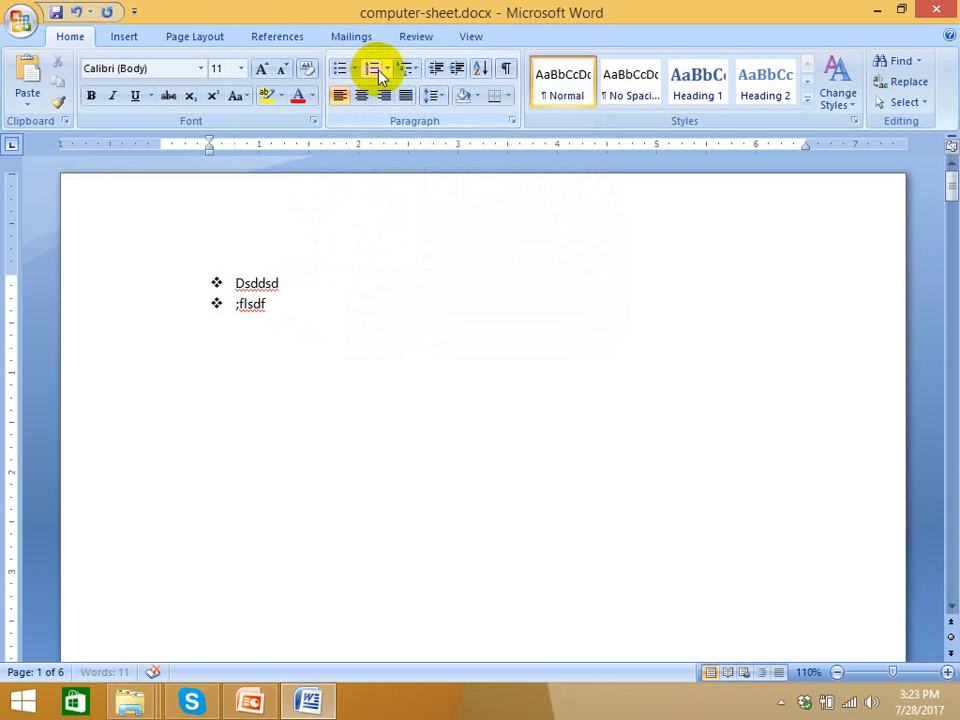
left_click(386, 69)
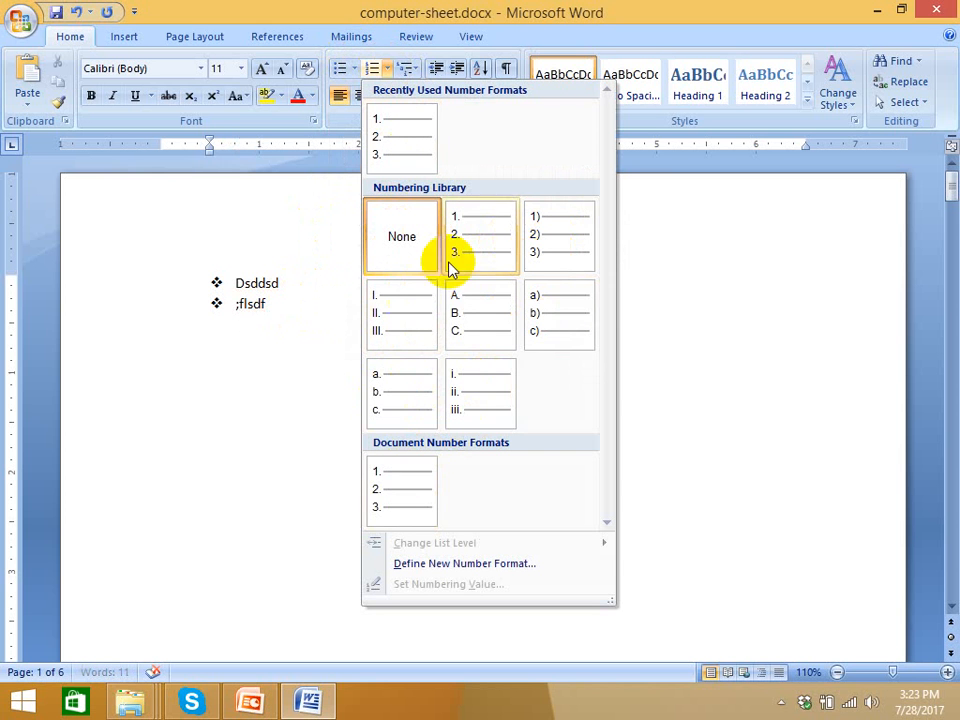
left_click(473, 246)
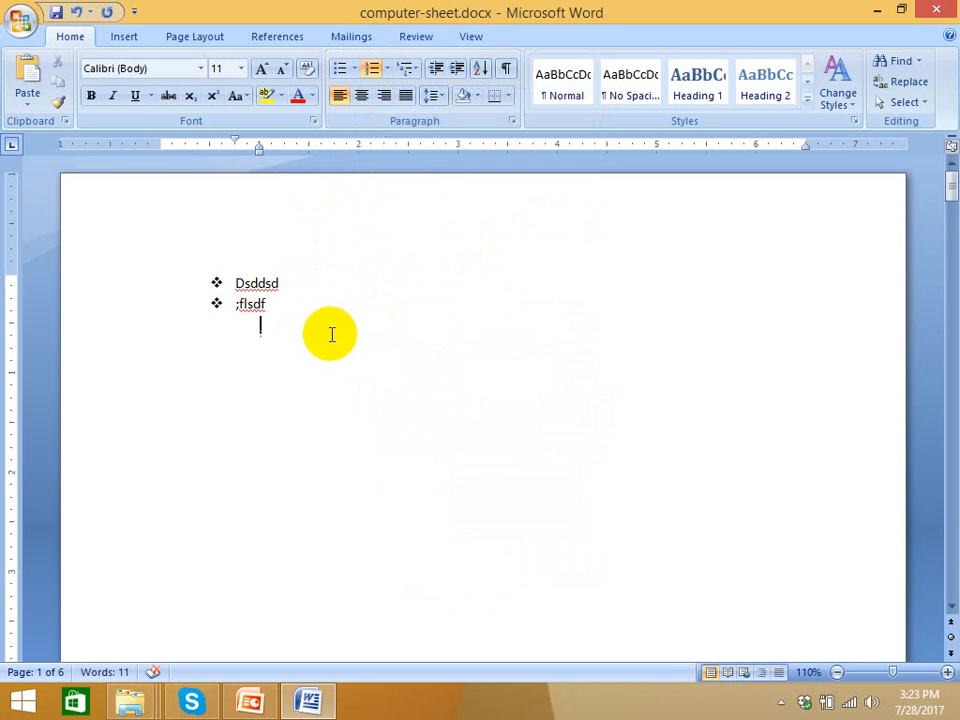
Enter 11 as the numbered item with "Kfkf" on the line below, and start a nested numbered list with an empty first item.
type("11")
type("kfkf")
key("Return")
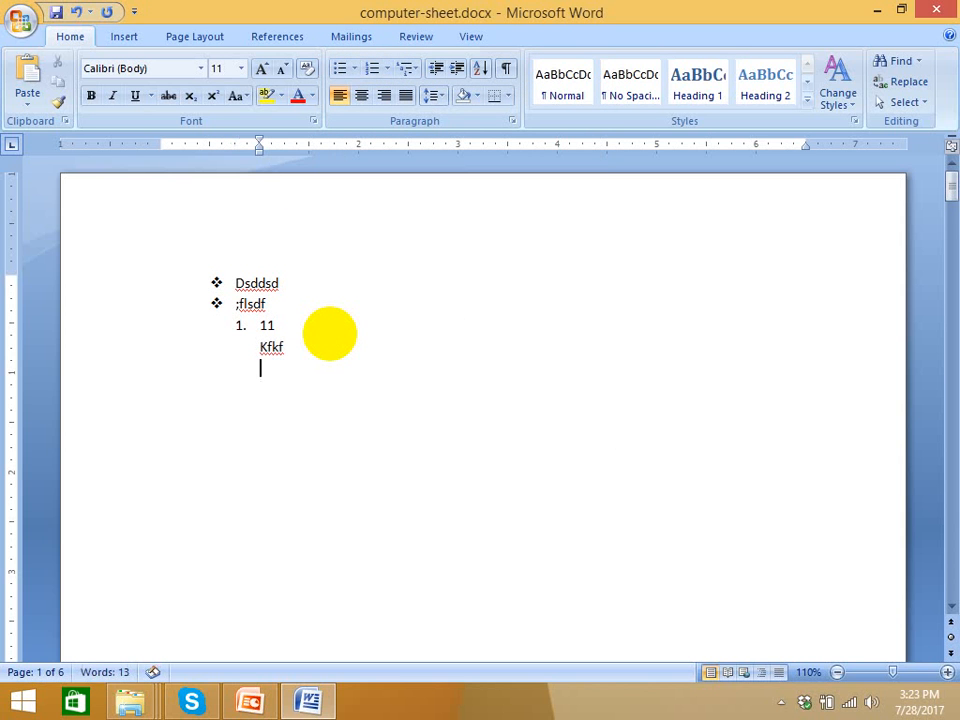
type("1jdj")
key("Return")
key("BackSpace")
key("BackSpace")
key("BackSpace")
key("BackSpace")
type(".")
key("Return")
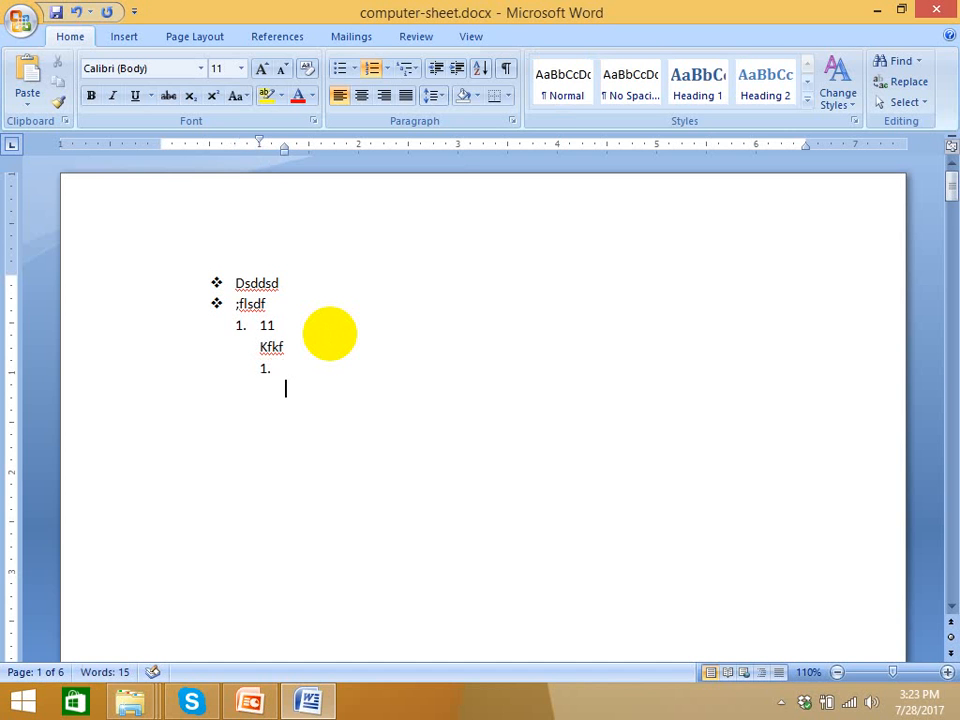
Add the items "Kjsj", "C;d", "Vdv", "M;vc" and "Mvcmv" to the nested numbered list.
type("Kjsj")
key("Return")
type("C;d")
key("Return")
type("Vdv")
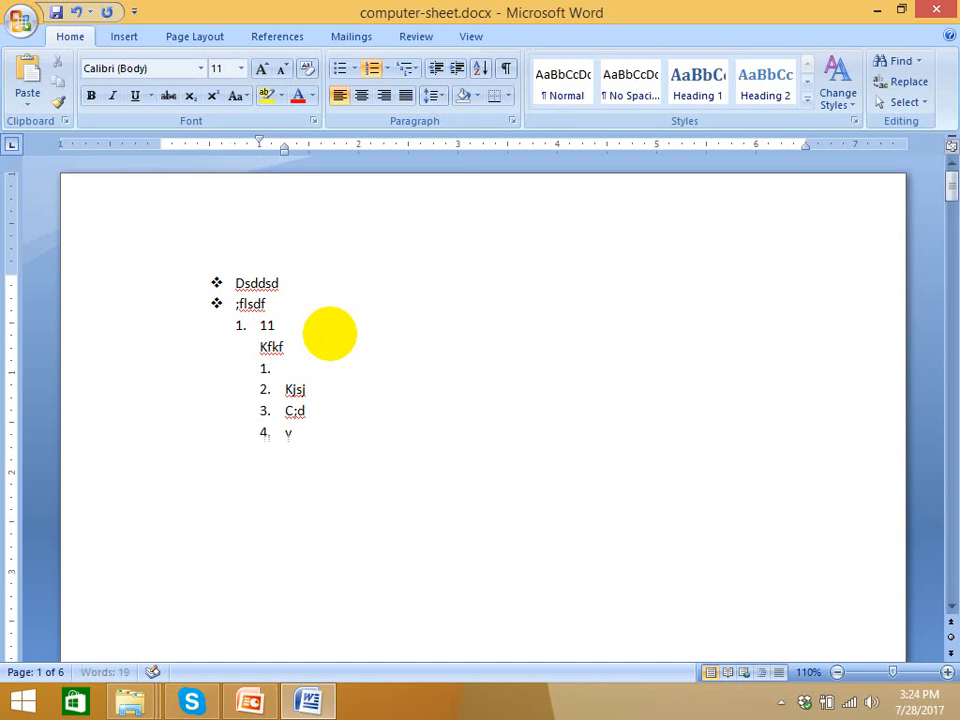
key("Return")
type("M;vc")
key("Return")
type("Mvcmv")
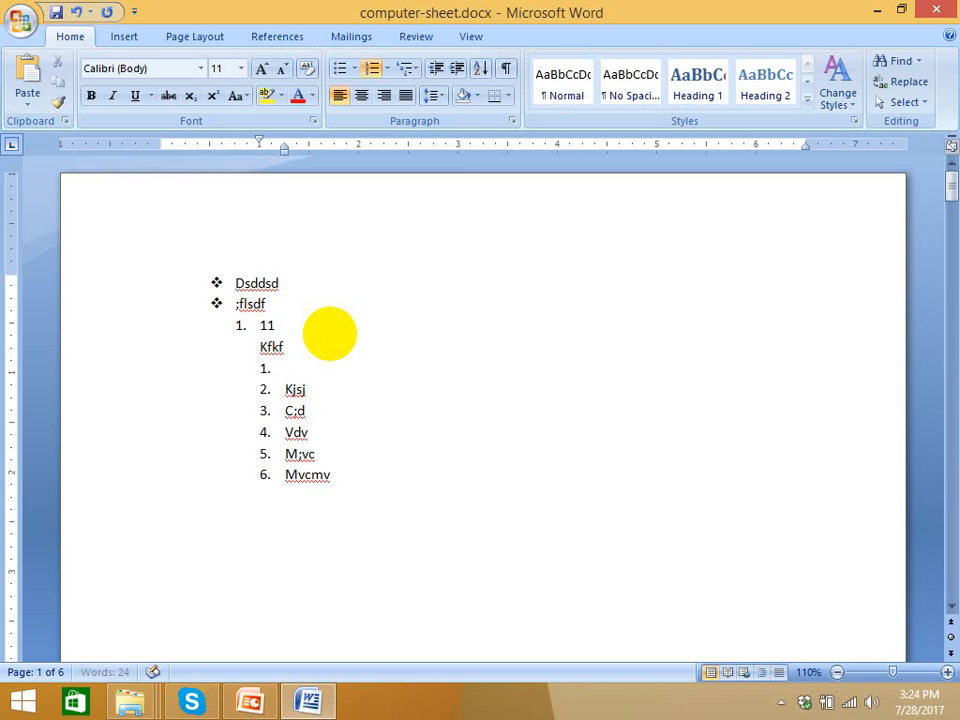
Extend the nested list with the items "Vnvcnvcmvnvcj", "Vcvc" and "Vcmvl", ending on a new empty item.
type("nvcmvnvc")
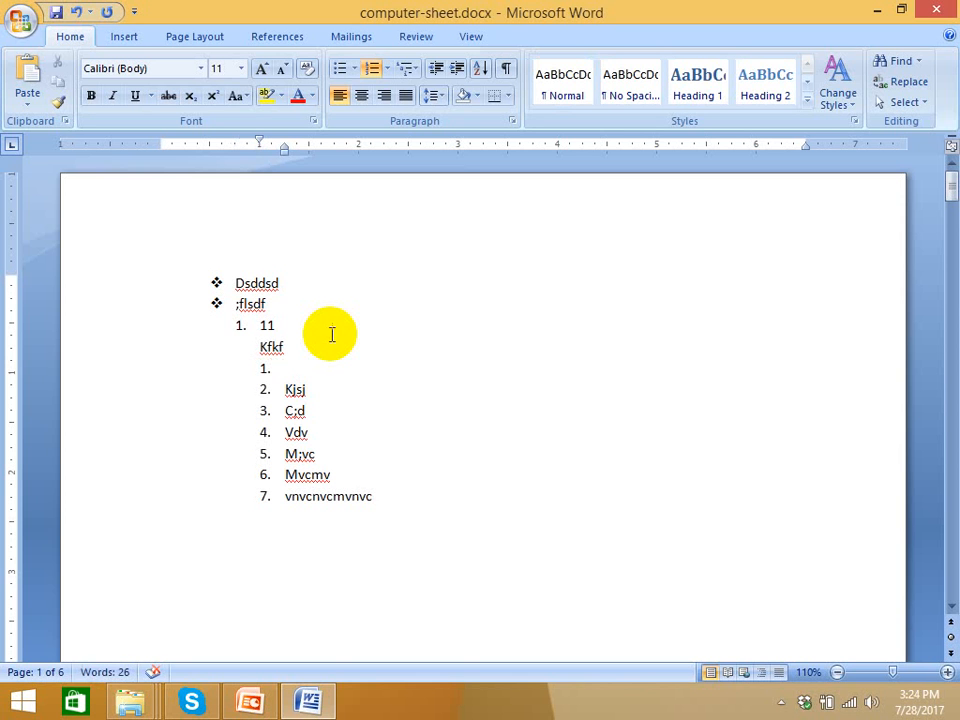
type("j")
key("Return")
type("v")
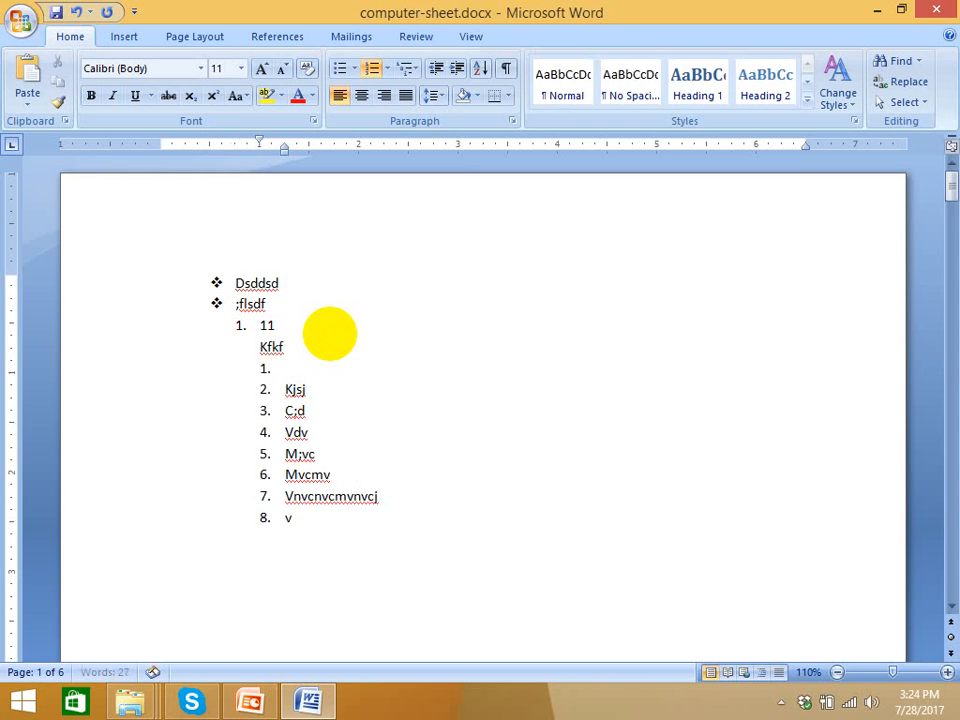
type("cvc")
key("Return")
type("vcmvl")
key("Return")
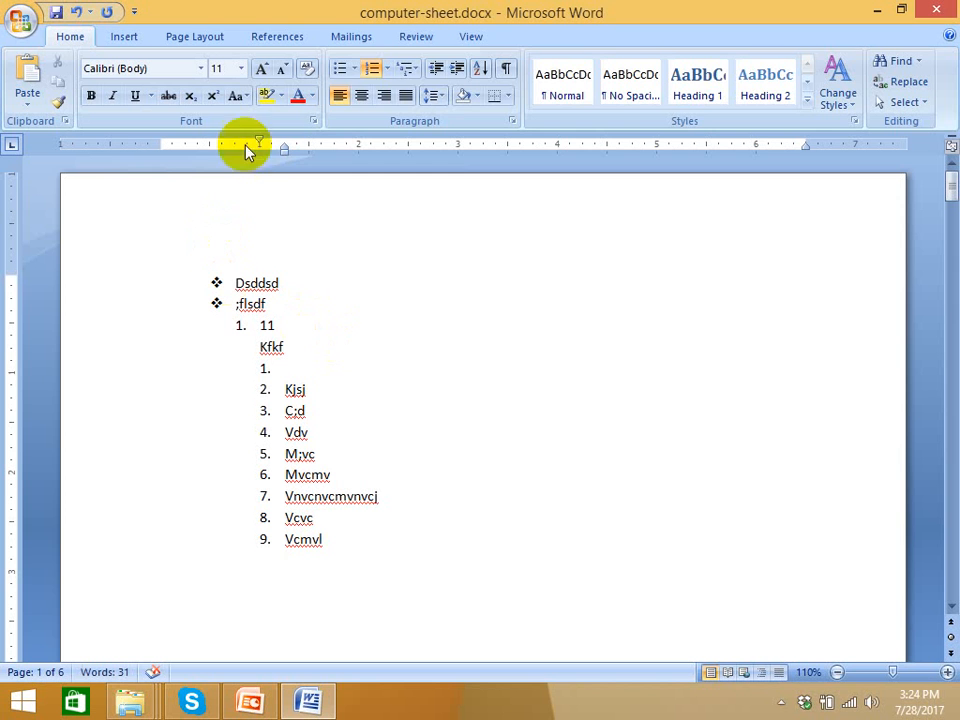
Apply the I. II. III. numbering format to the nested list and replace it with the A. B. C. format.
left_click(386, 68)
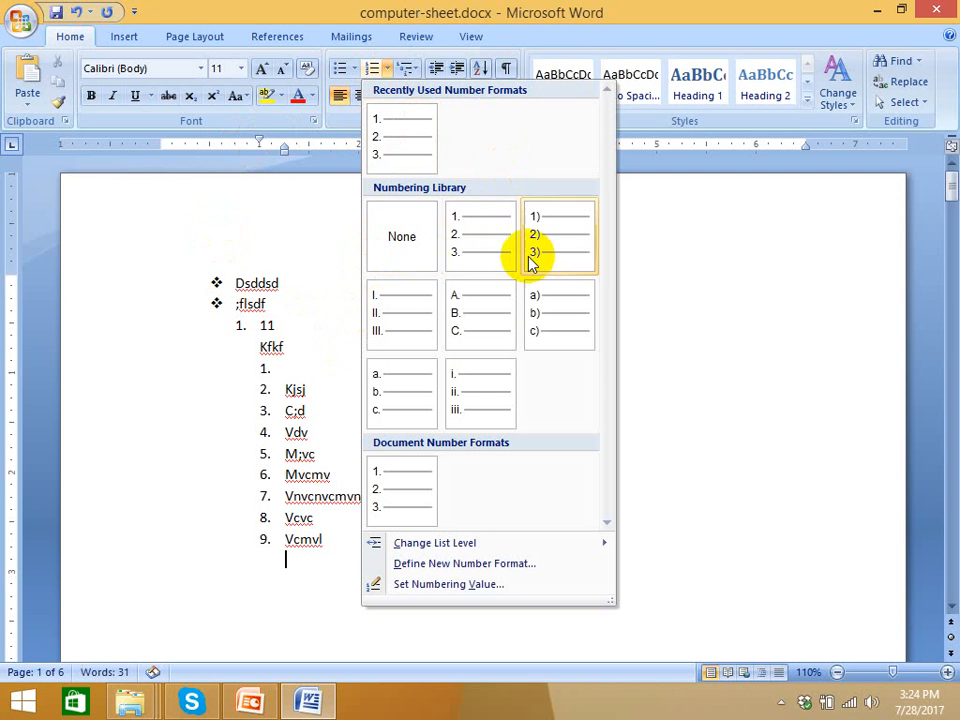
left_click(388, 322)
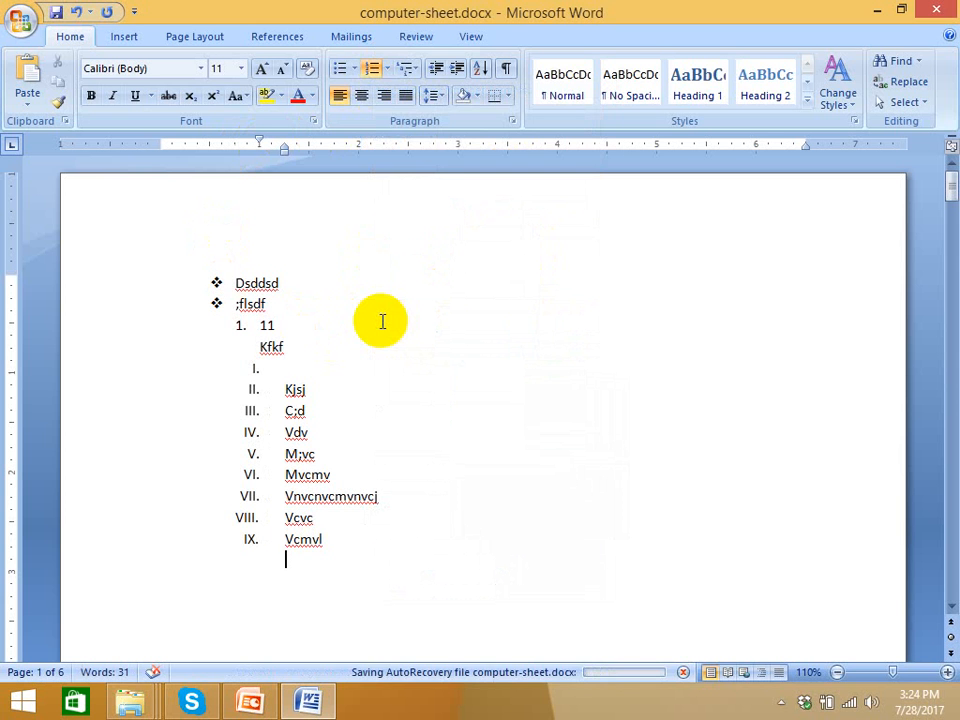
left_click(387, 68)
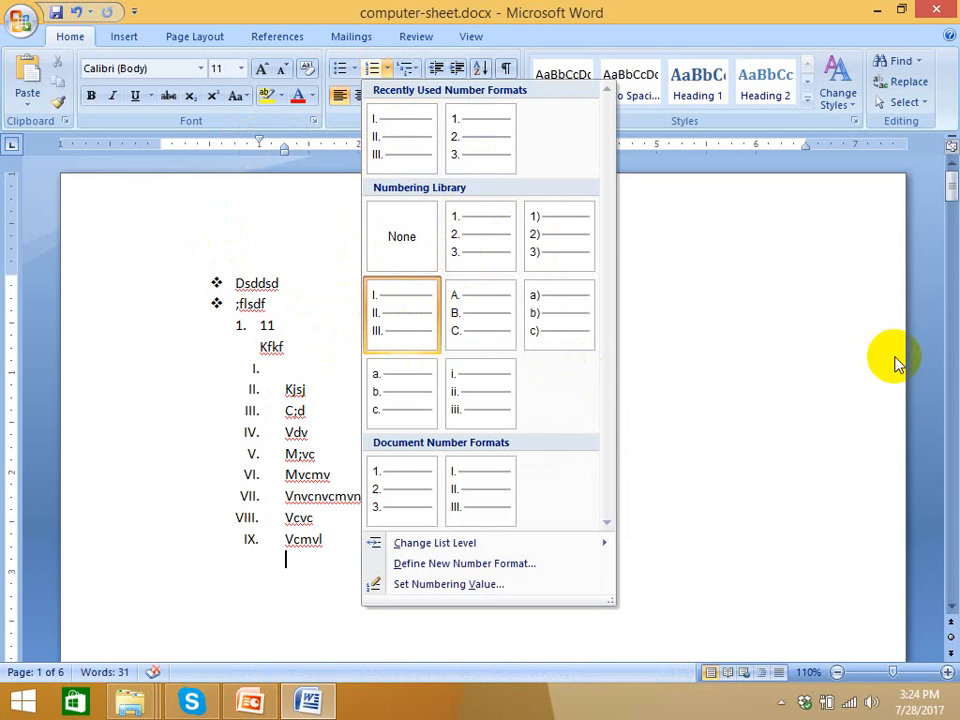
left_click(512, 333)
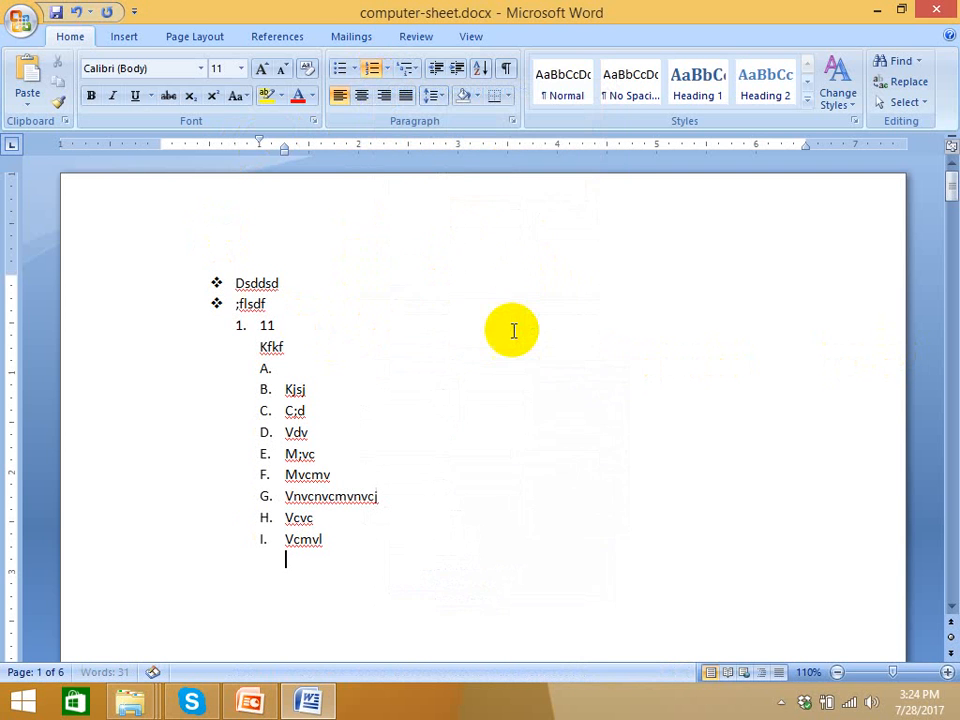
left_click(389, 69)
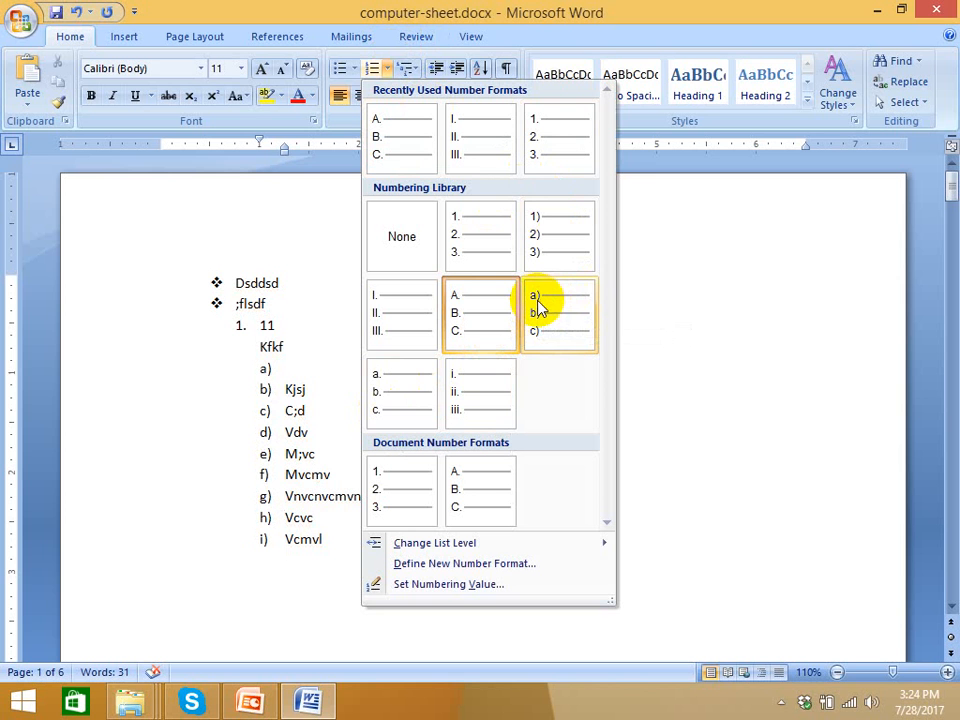
left_click(695, 333)
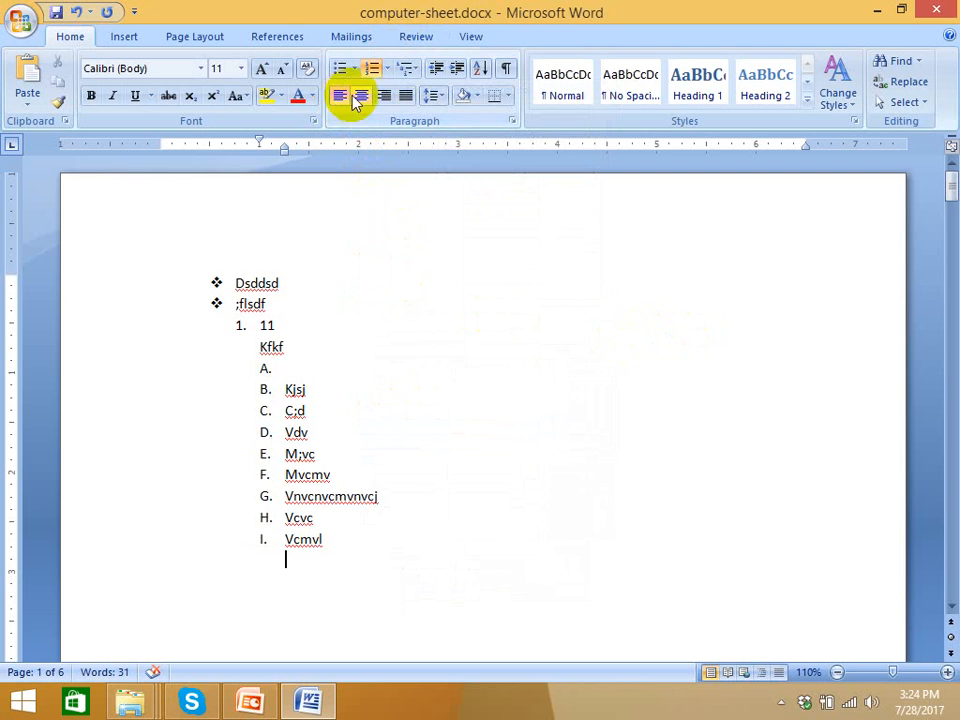
Delete all the sample list items from the page, including the remaining "Vcmvl" line.
left_click_drag(285, 539, 146, 266)
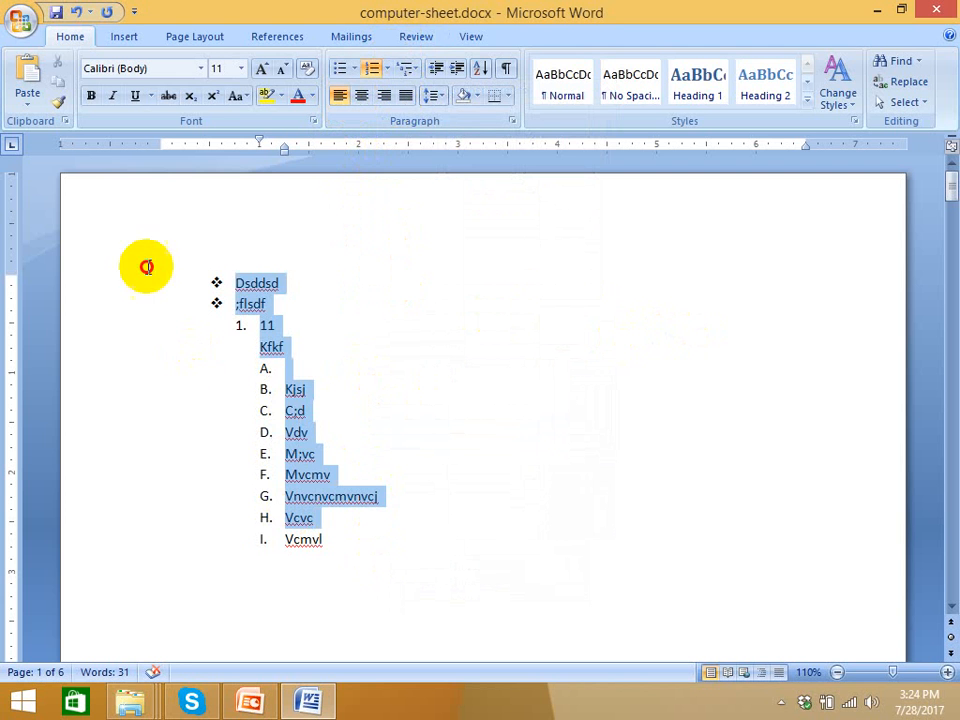
key("Delete")
key("BackSpace")
left_click_drag(450, 274, 204, 279)
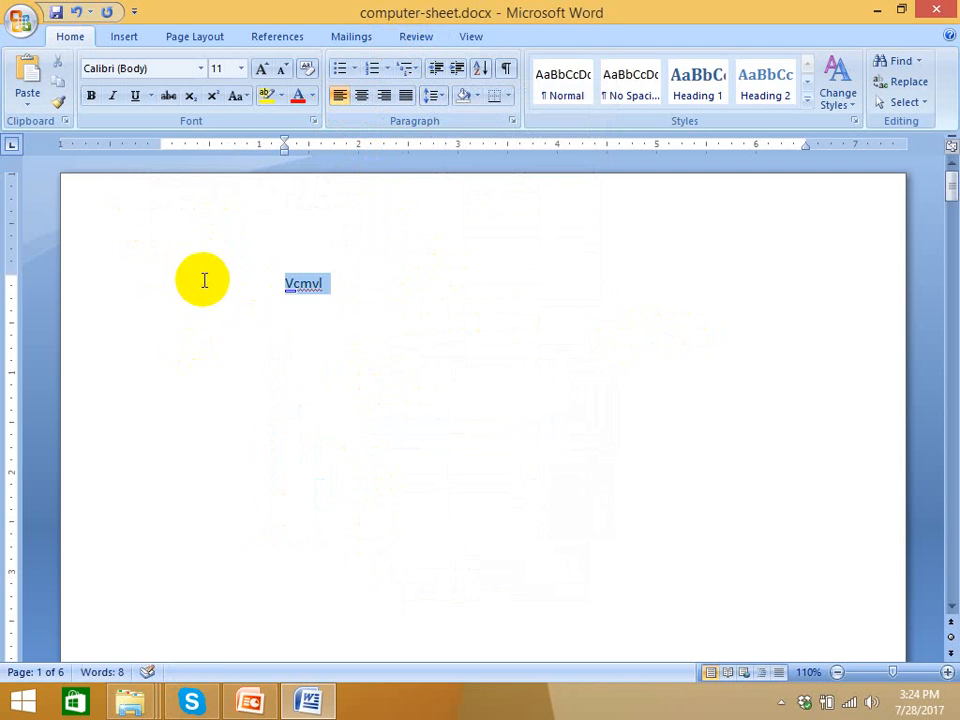
key("Delete")
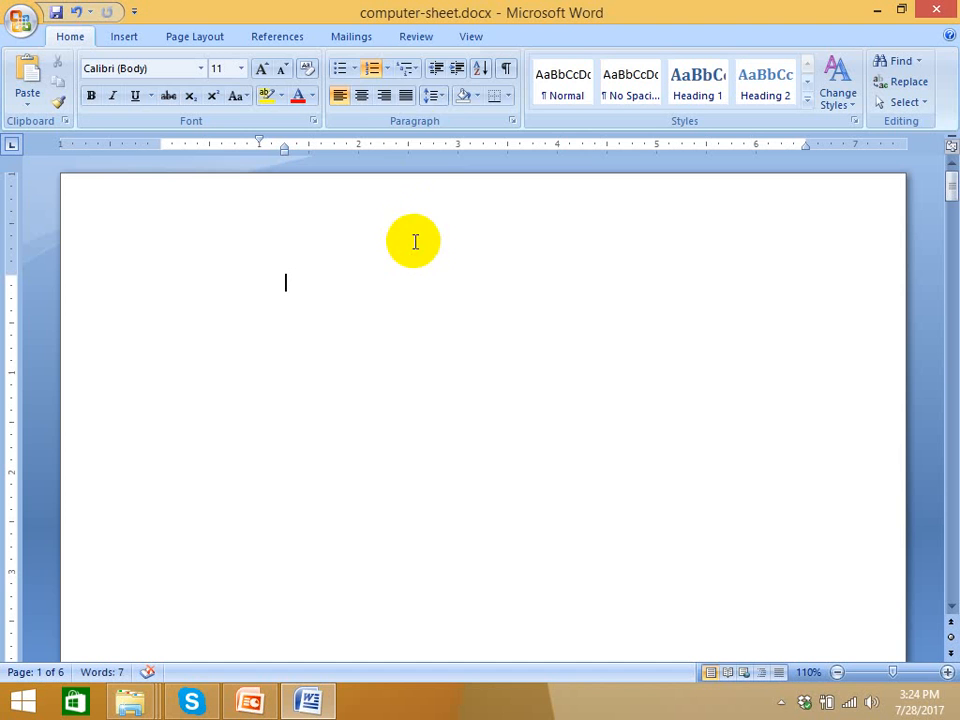
left_click(408, 72)
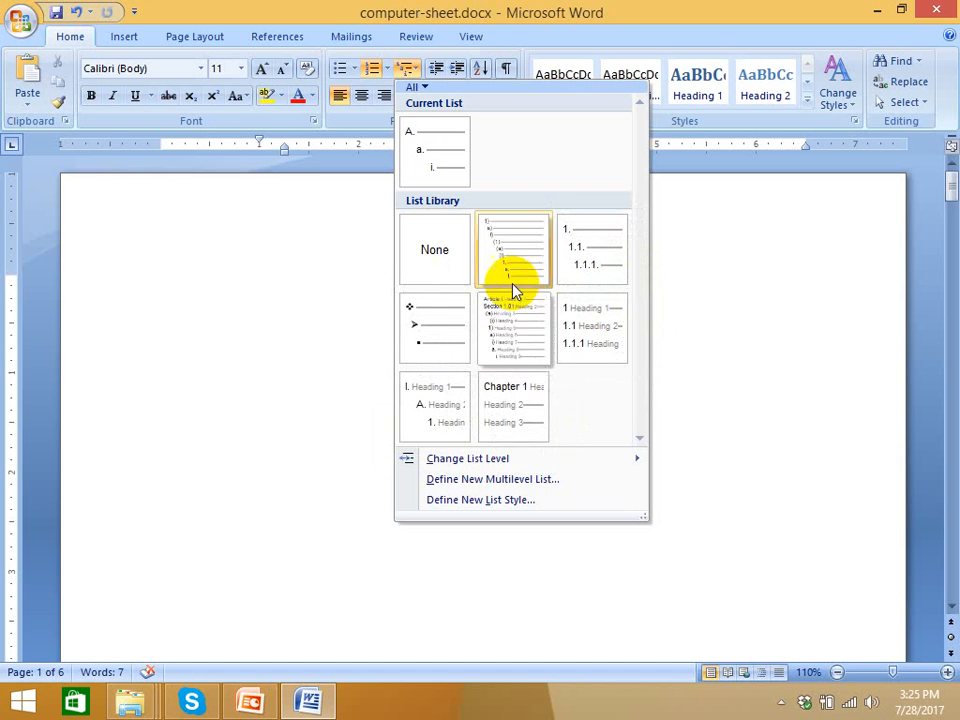
left_click(323, 289)
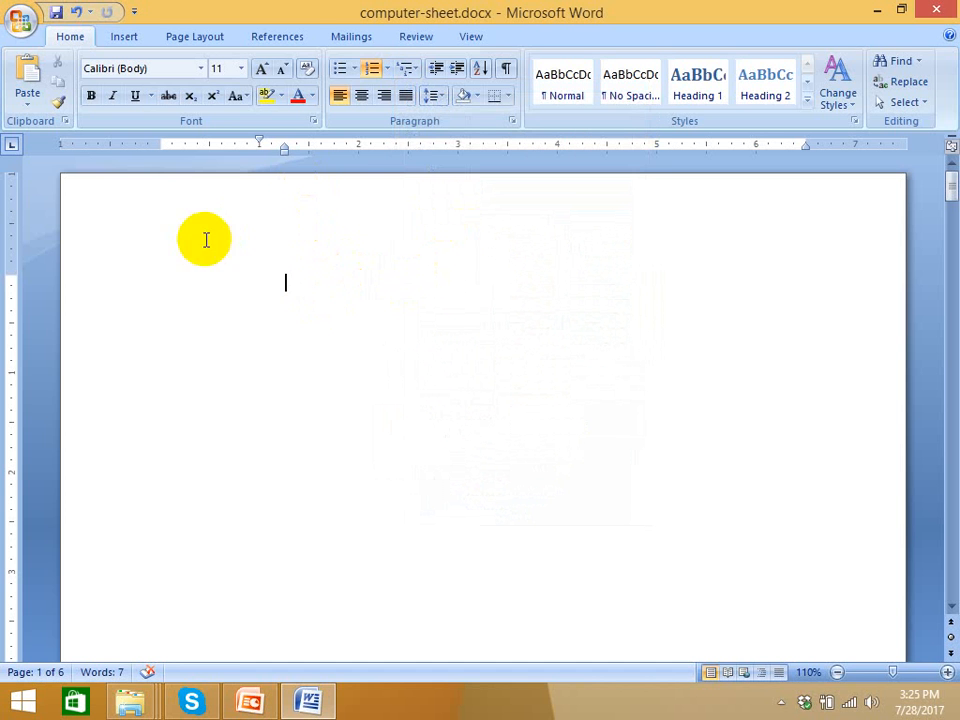
left_click(126, 249)
double_click(152, 244)
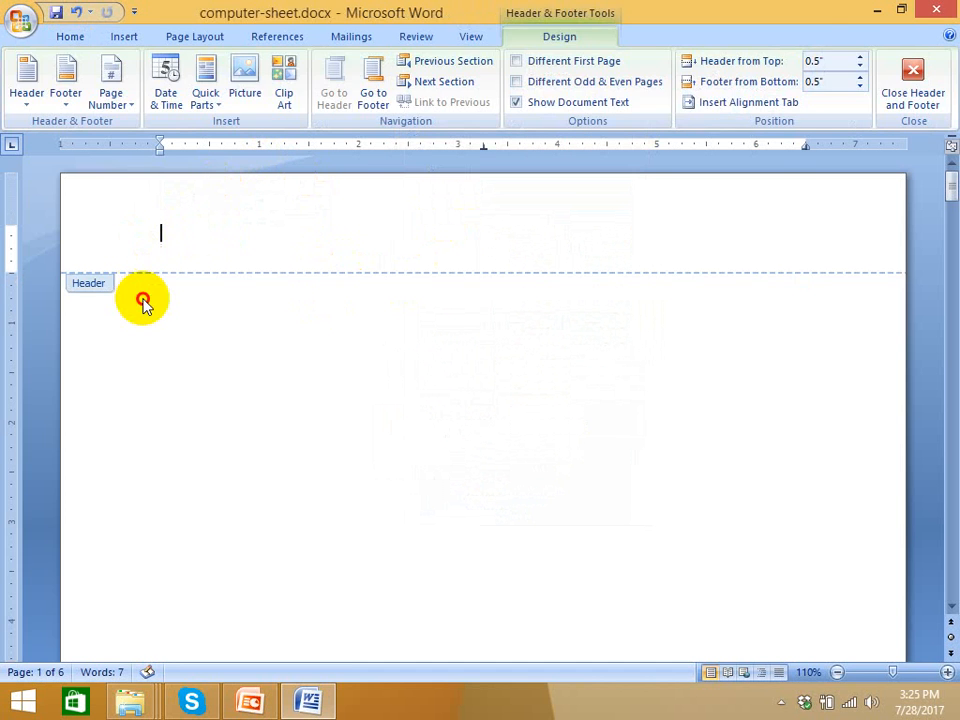
double_click(141, 302)
left_click(158, 296)
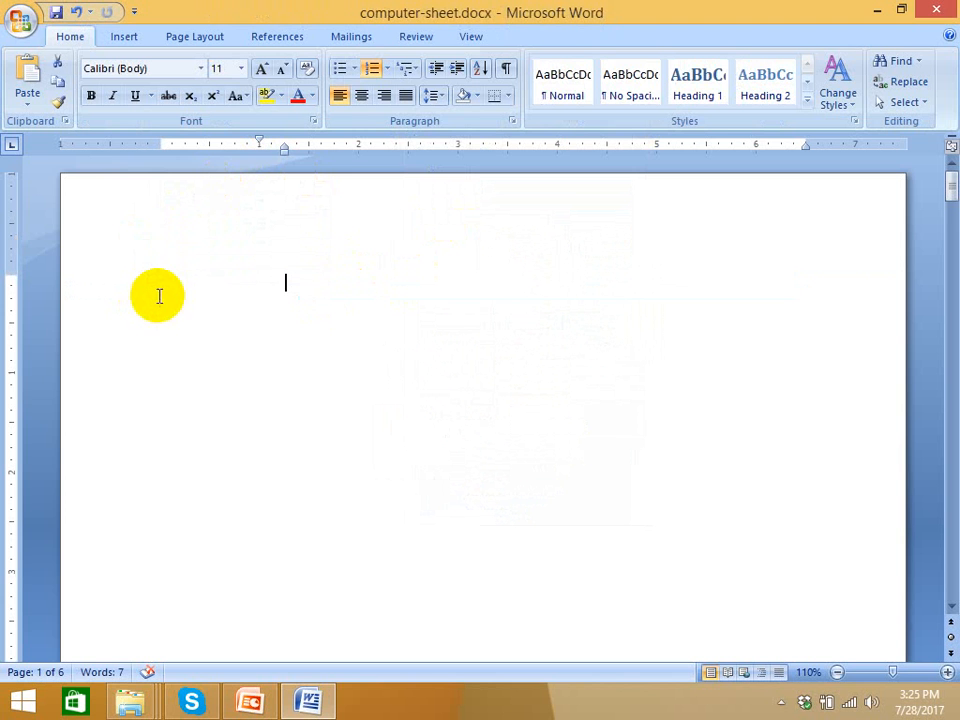
left_click(167, 282)
key("ctrl+z")
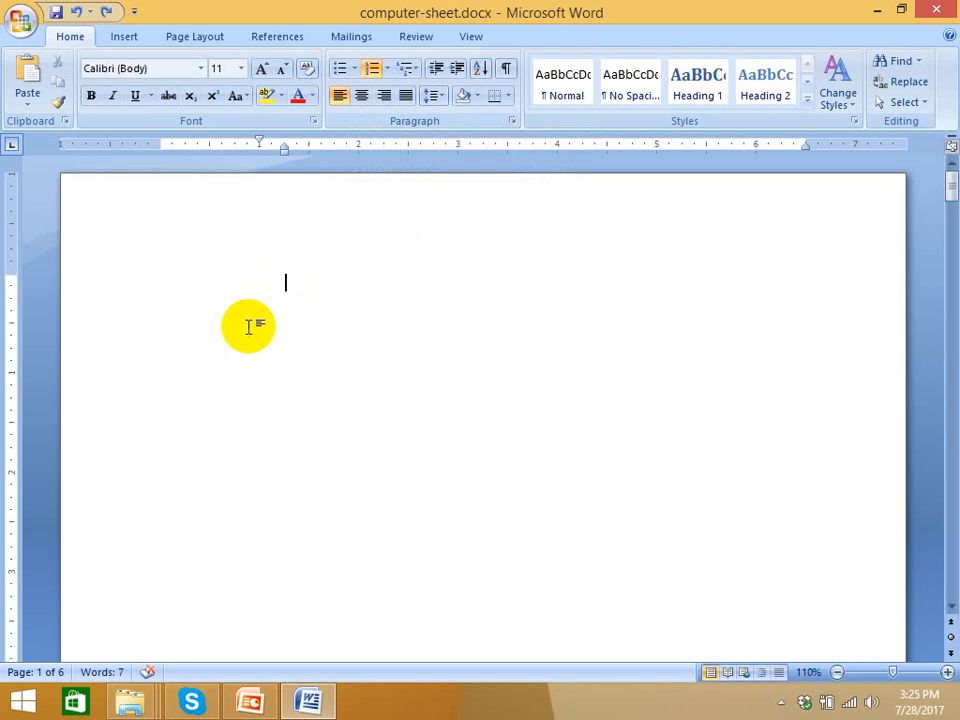
Enter the items ";;ddgbdbd", ";;f;fgf", "Gfgj" and "Sgs" as a new A. B. C. lettered list.
type(";;ddgbdbd")
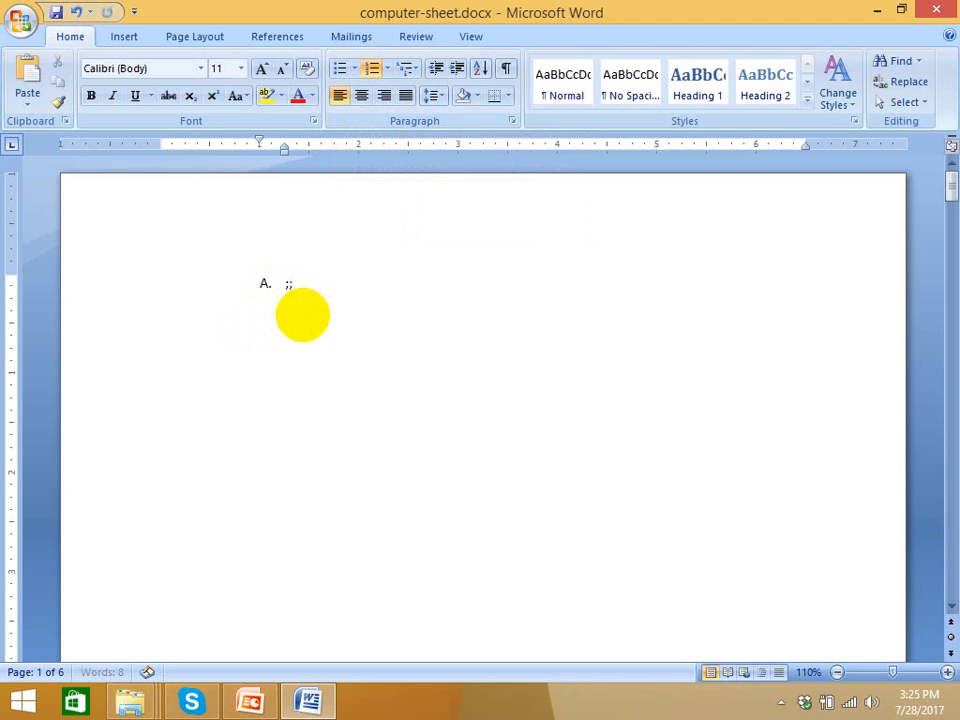
key("Return")
type(";;f;fgf gfgj")
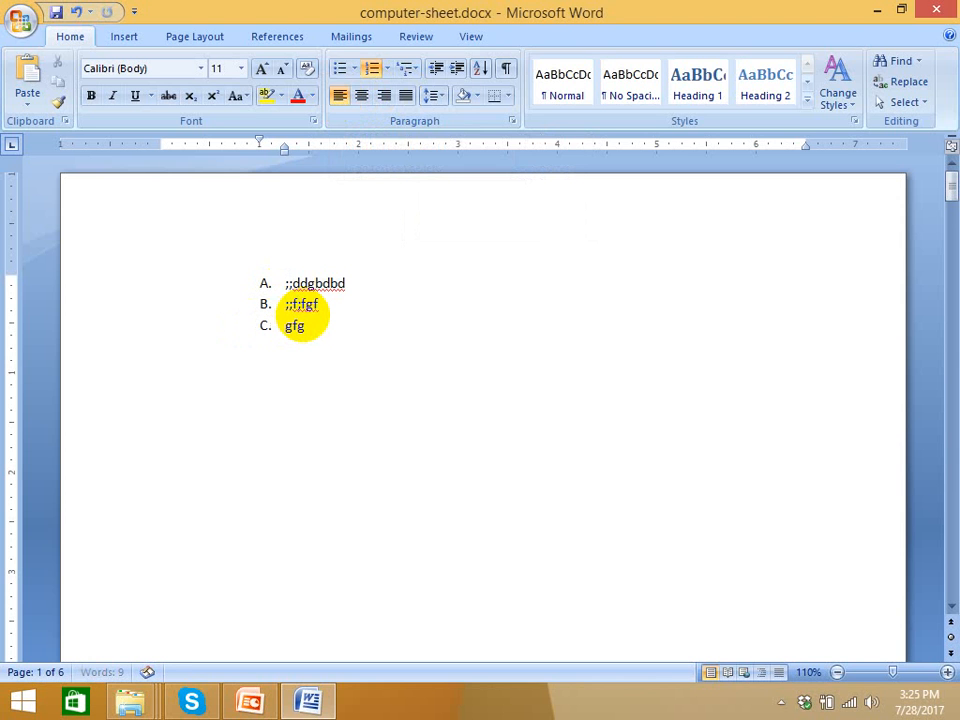
key("Return")
type("sgs")
Extend the lettered list with the items "Jsgs", "Gsgj", "Gsg" and "N;gs".
key("Return")
type("jsgs")
key("Return")
type("gsgj")
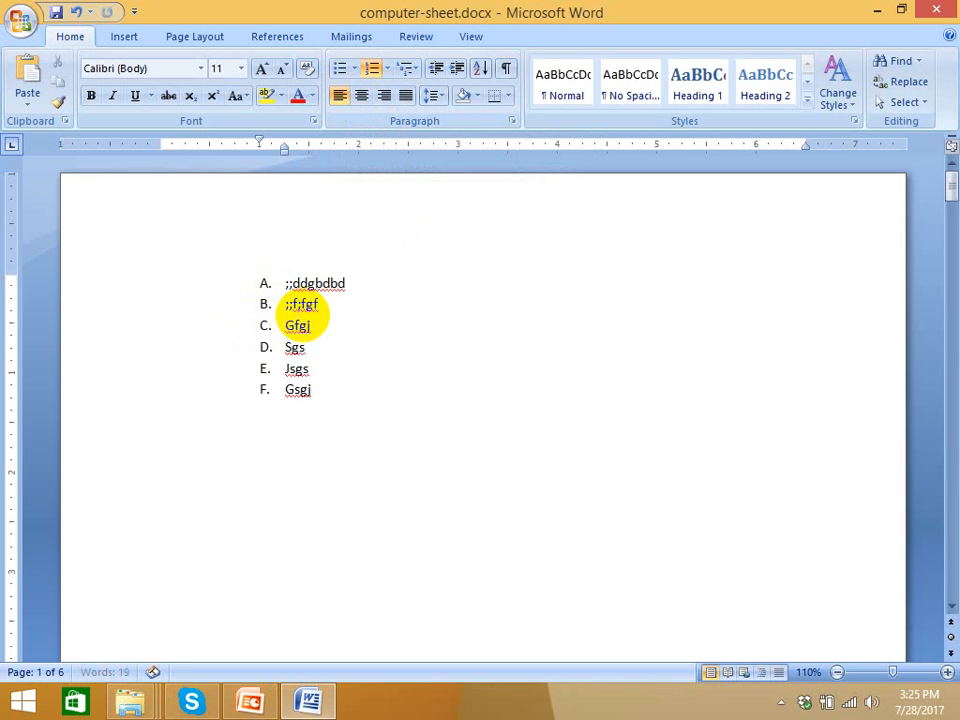
key("Return")
type("gsg")
key("Return")
type("n;gs")
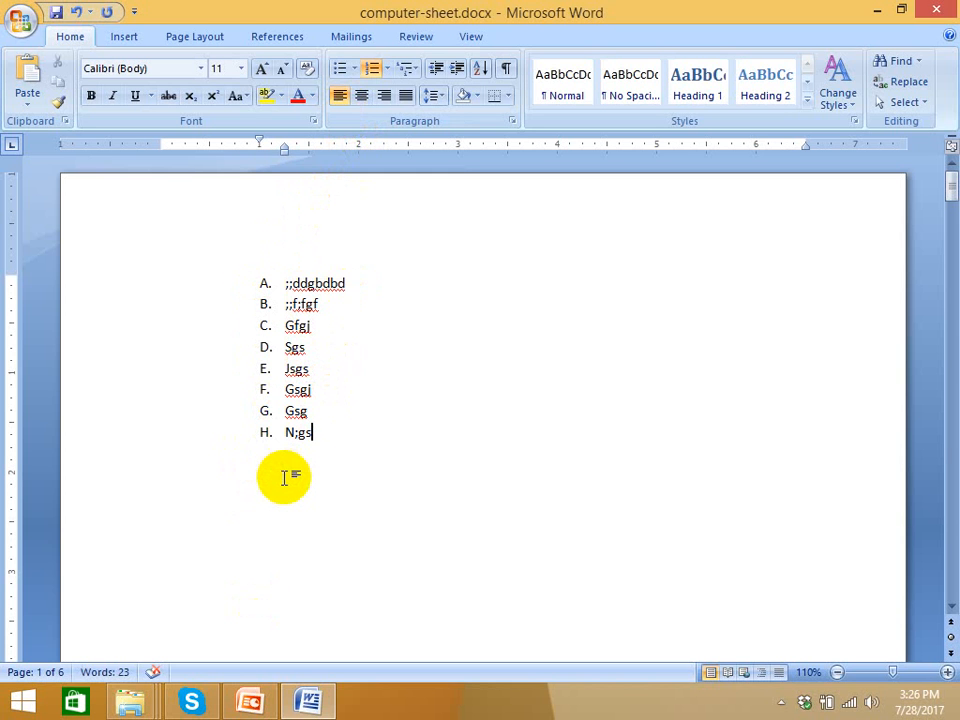
Try right alignment on the last list item, restore it, and right-align all the list items.
left_click(390, 104)
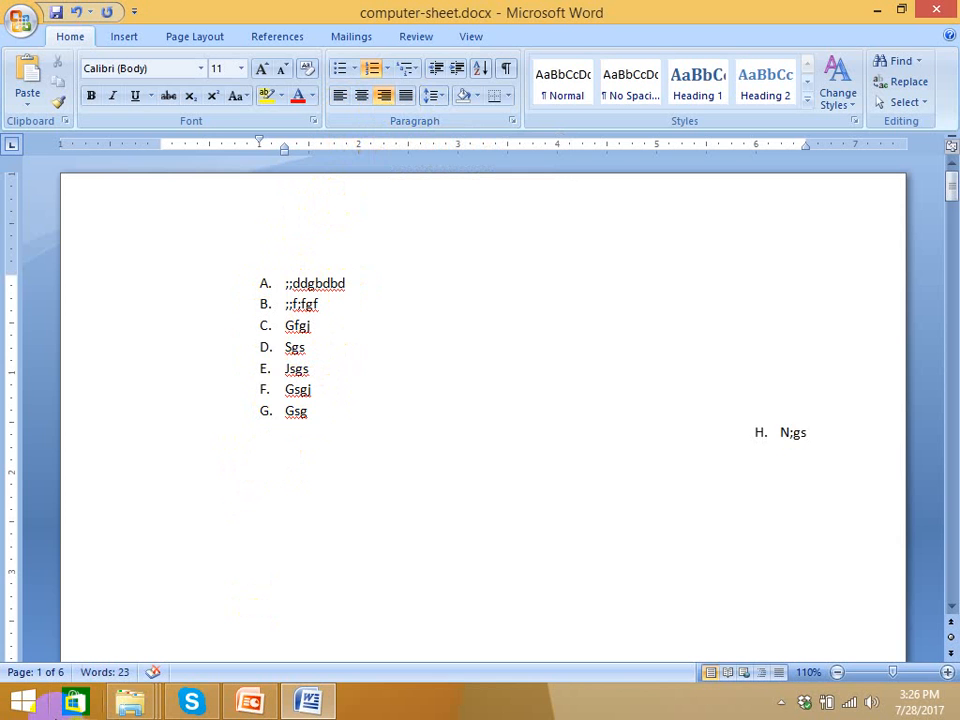
key("ctrl+l")
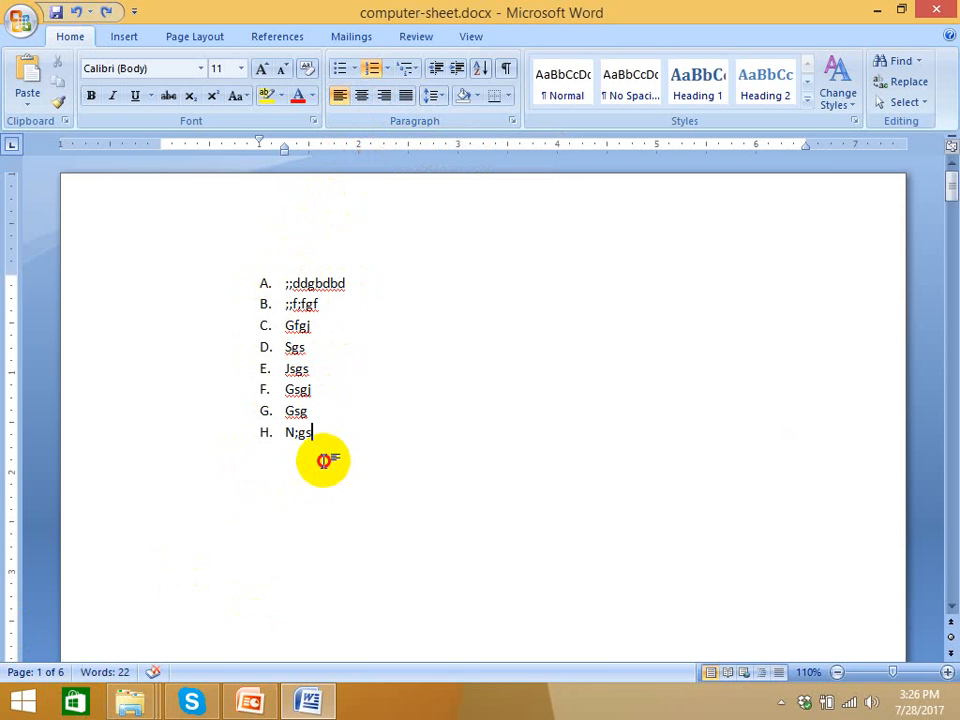
left_click_drag(321, 456, 246, 288)
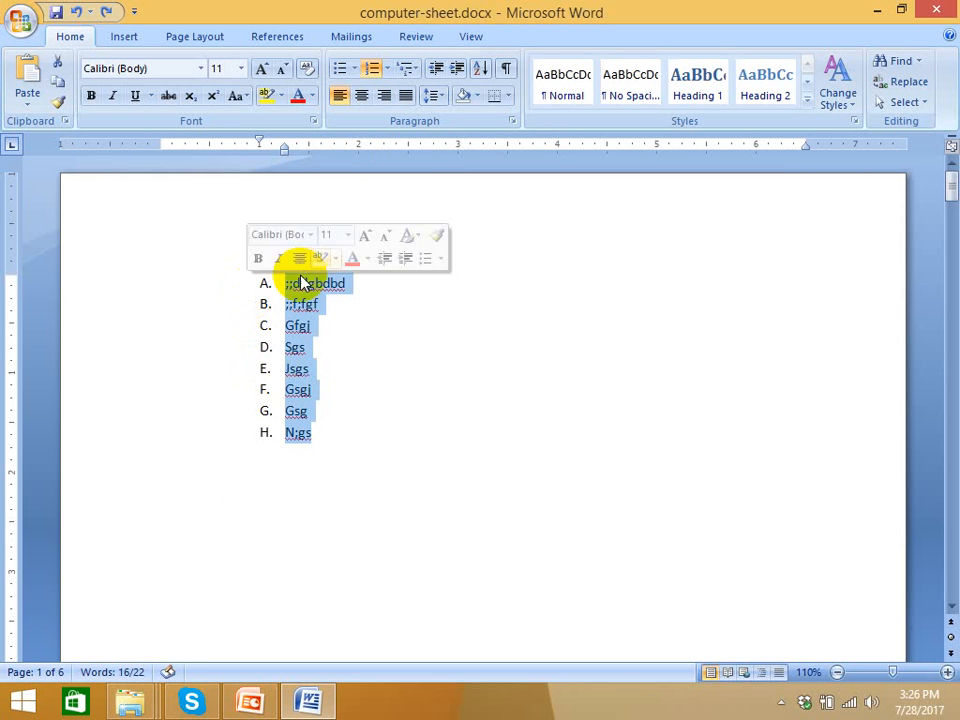
left_click(385, 96)
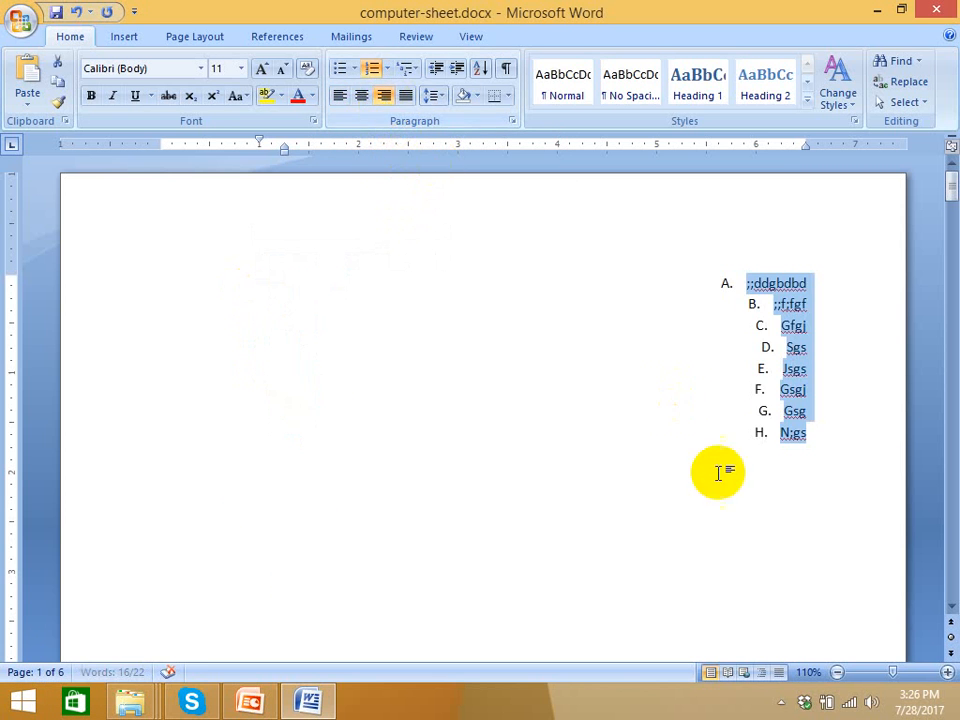
left_click(781, 432)
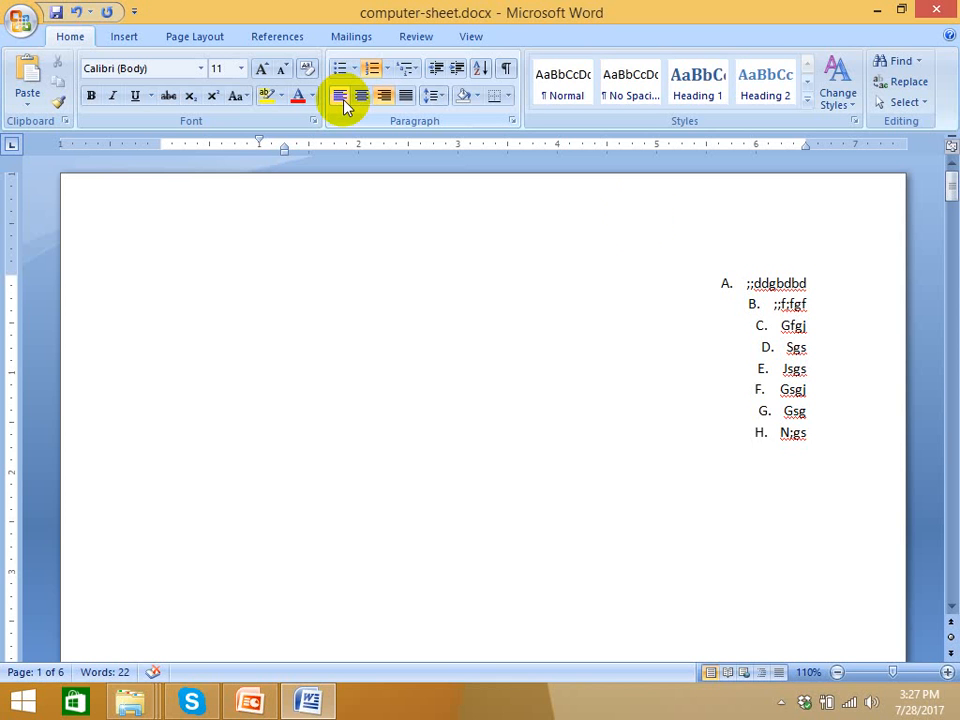
Centre all the lettered list items from ";;ddgbdbd" to "N;gs".
left_click(816, 463)
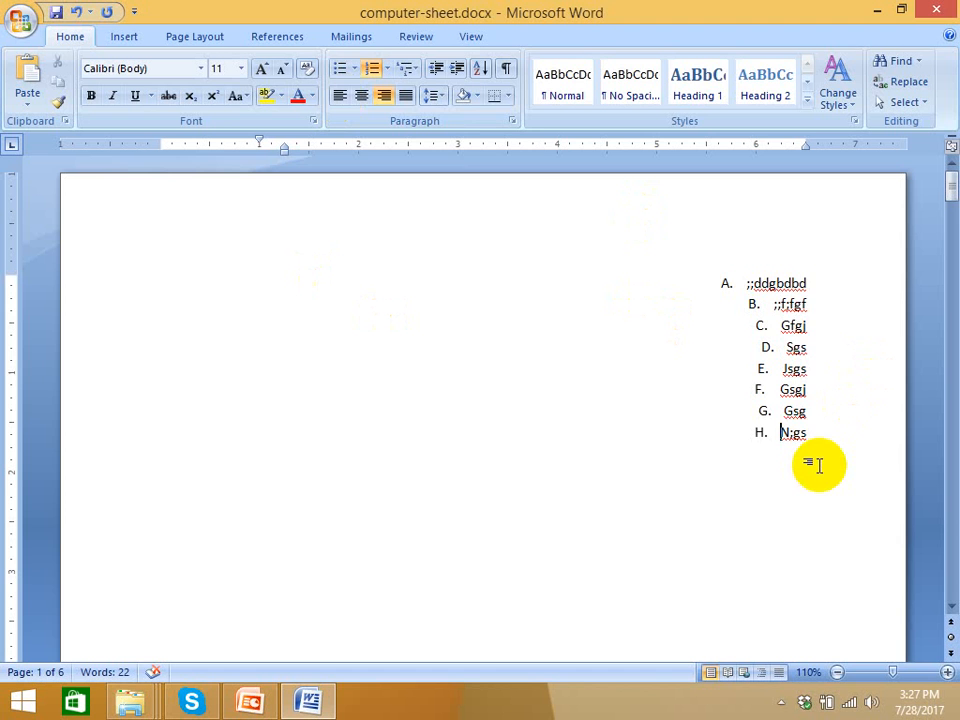
left_click_drag(816, 463, 739, 272)
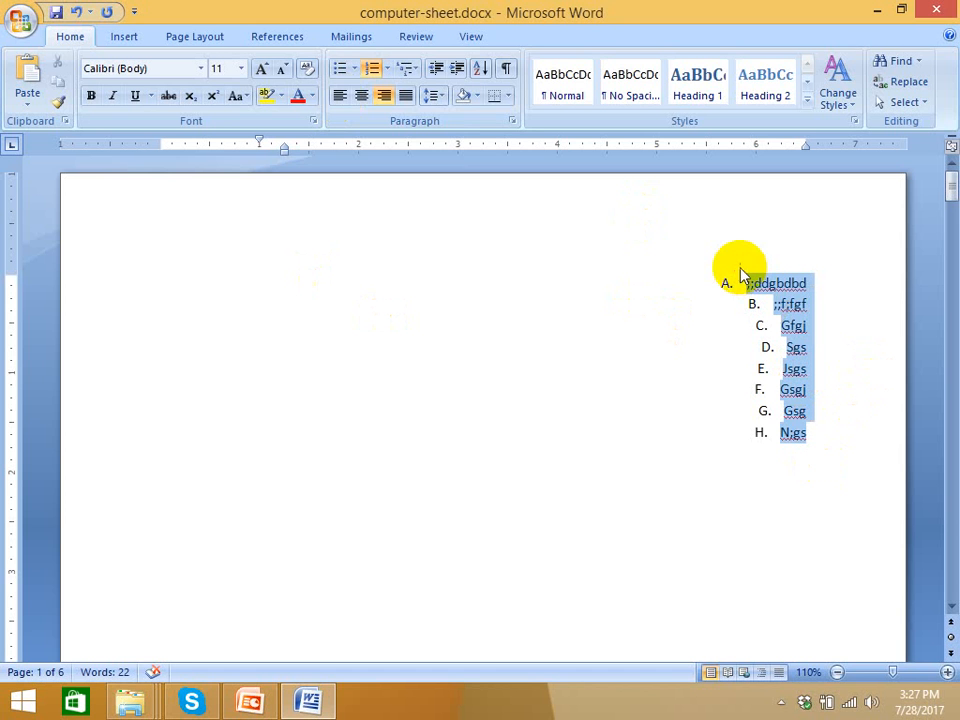
left_click(361, 104)
left_click(789, 514)
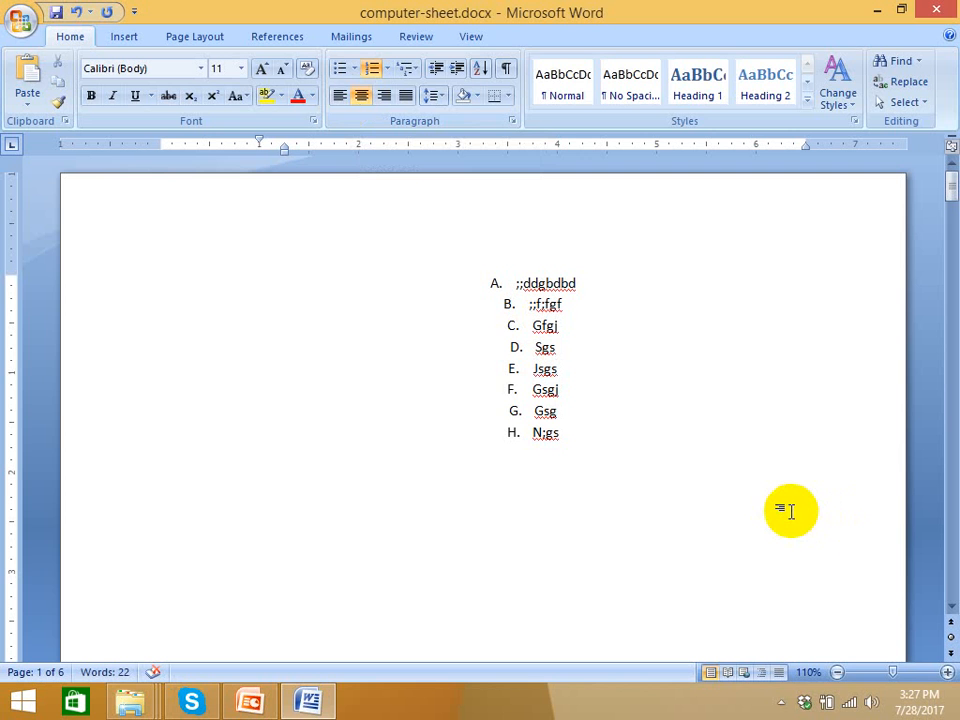
left_click(339, 307)
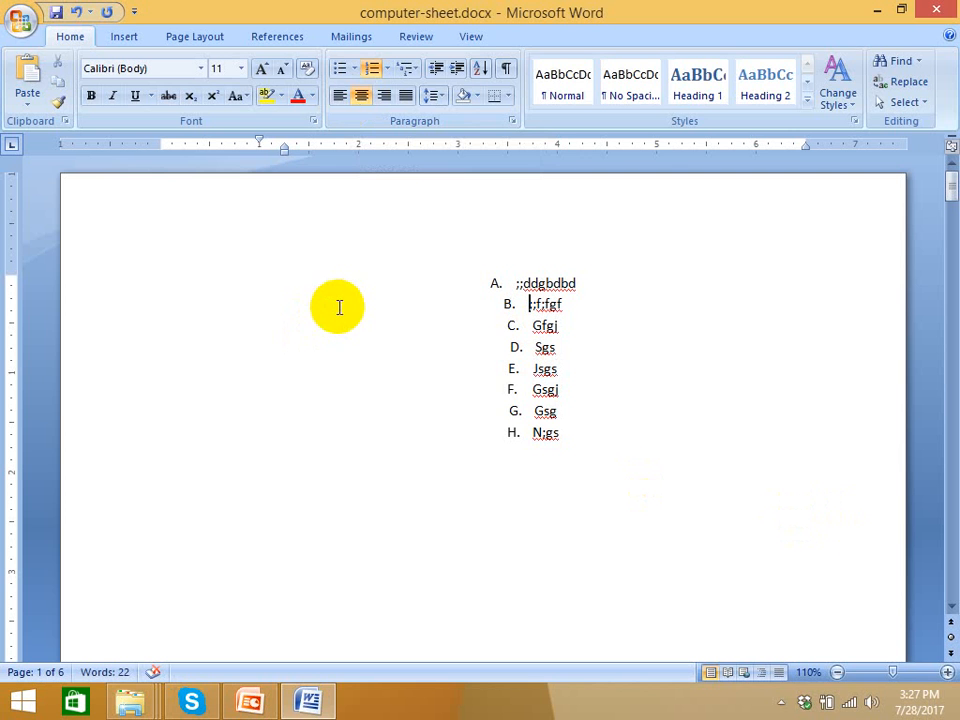
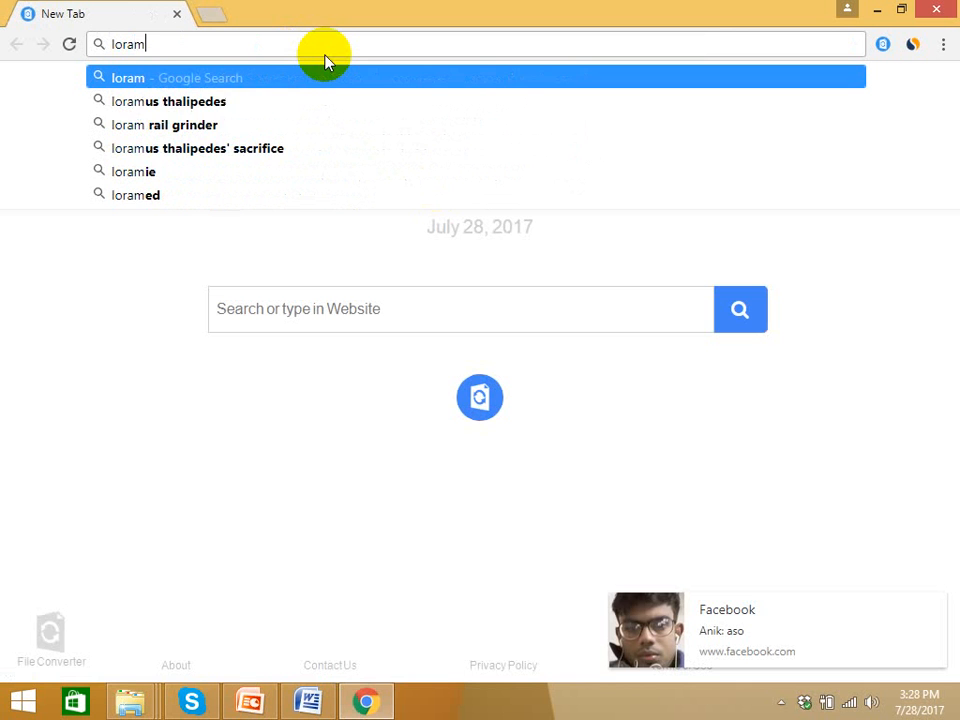
Search the web for "lorem ipsum" and open the "Lorem Ipsum - All the facts - Lipsum generator" result.
key("BackSpace")
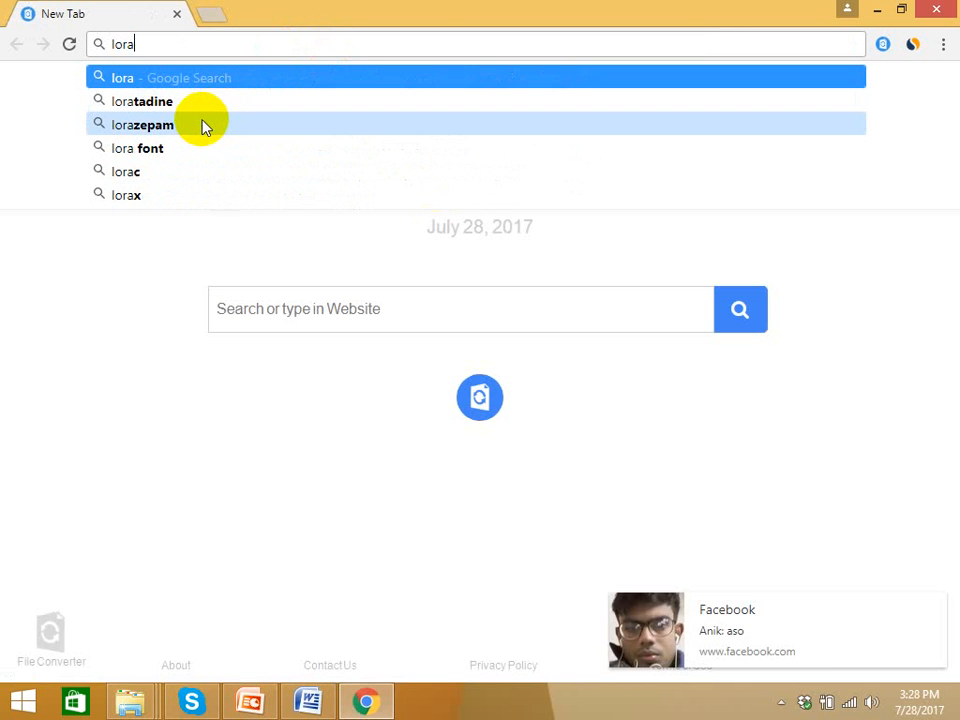
type("m")
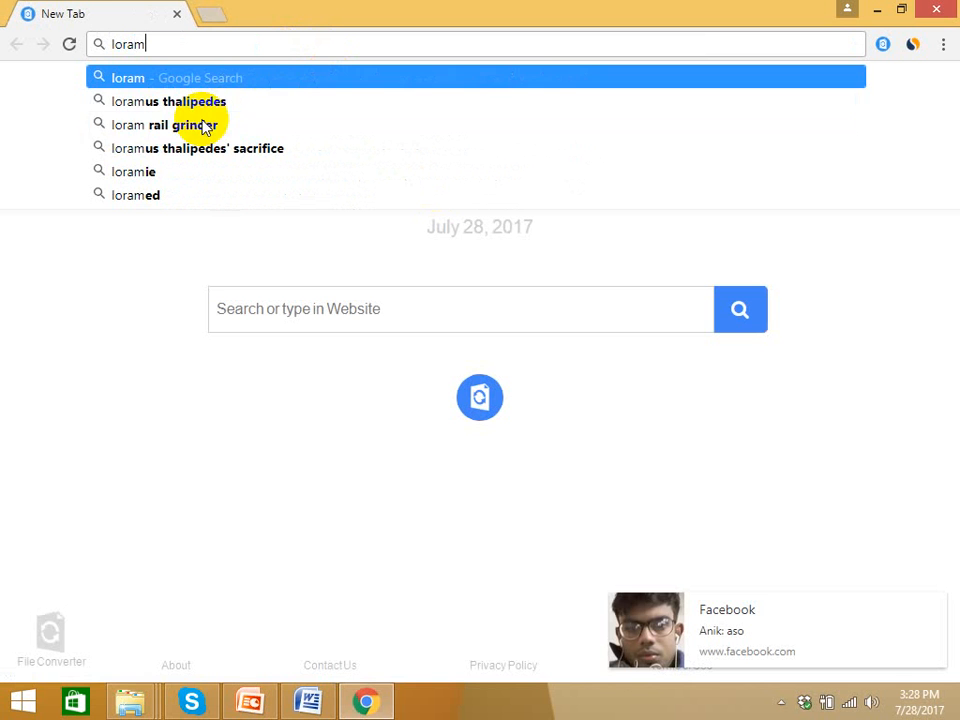
type(" i")
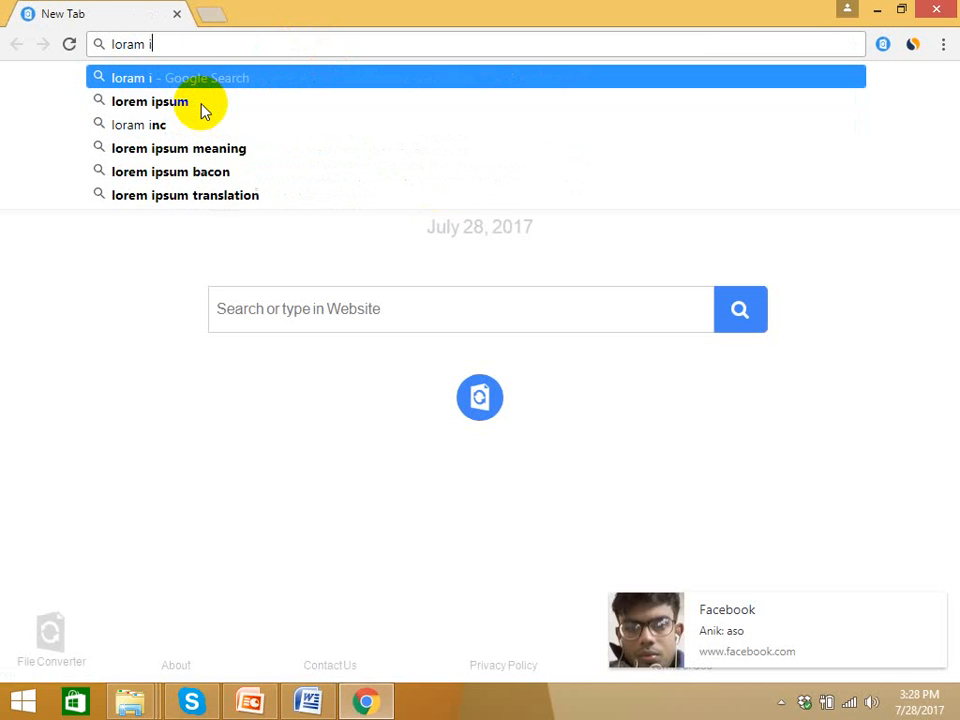
left_click(200, 103)
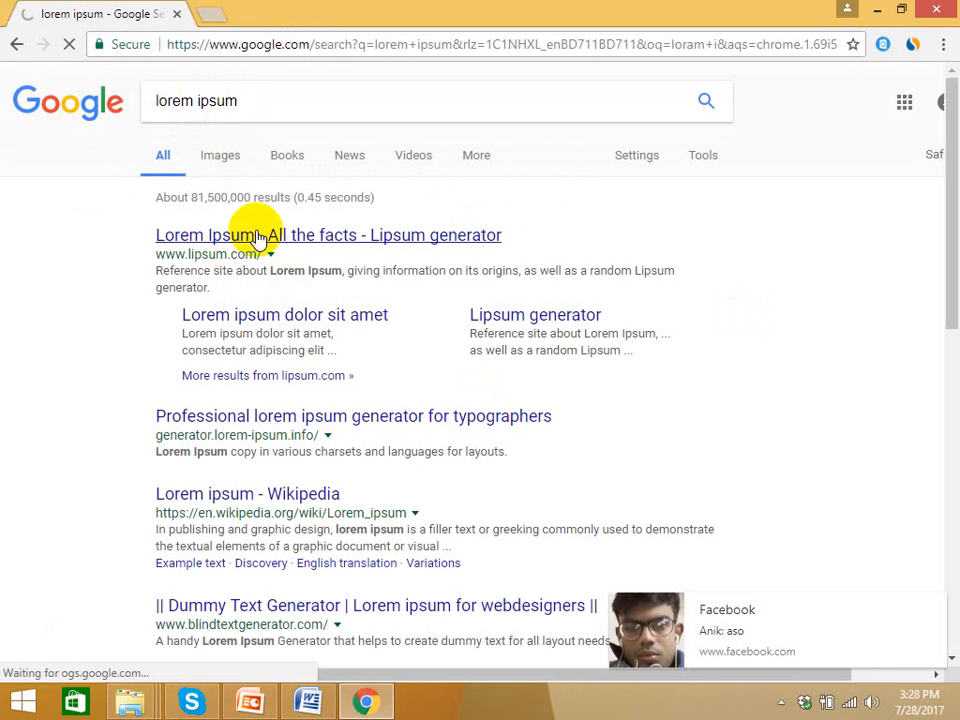
left_click(258, 236)
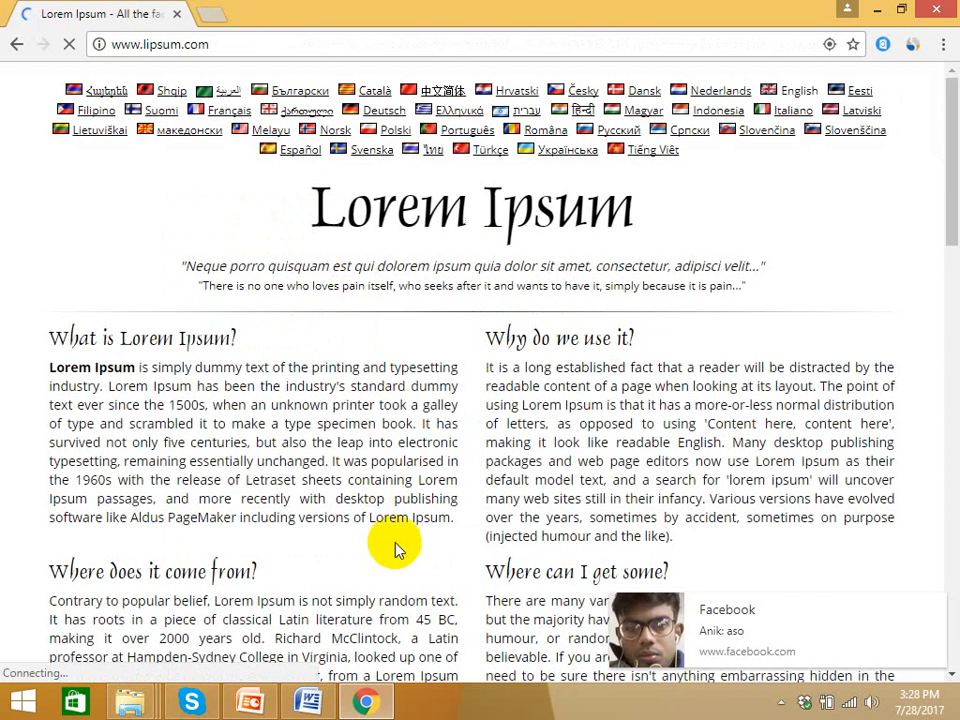
Copy the "What is Lorem Ipsum?" paragraph together with the "Why do we use it?" section from the web page.
left_click_drag(462, 525, 56, 364)
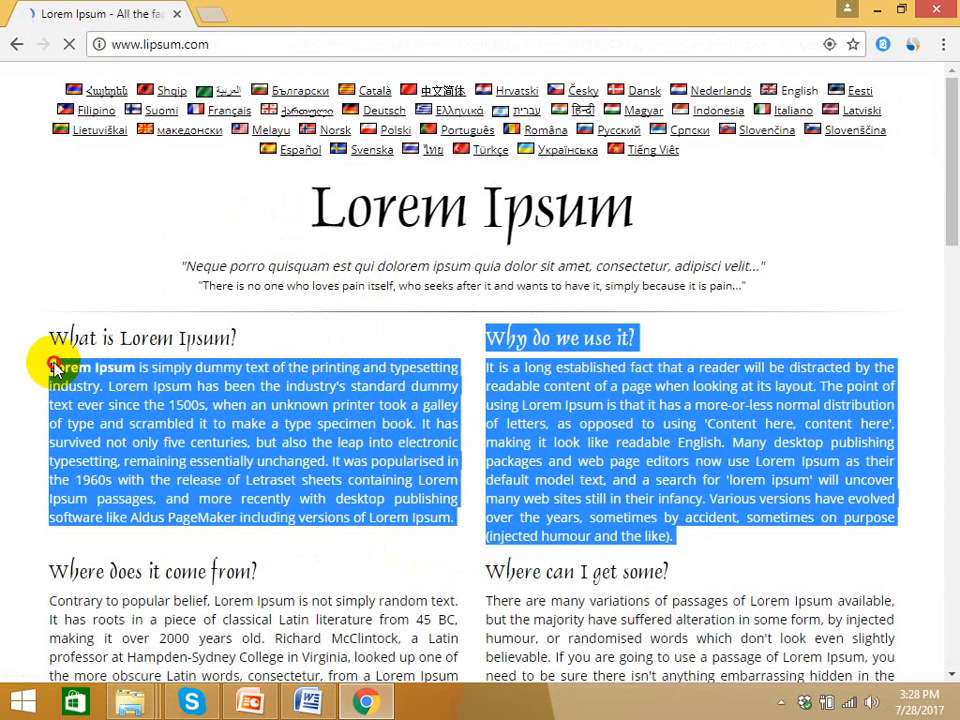
left_click(46, 370)
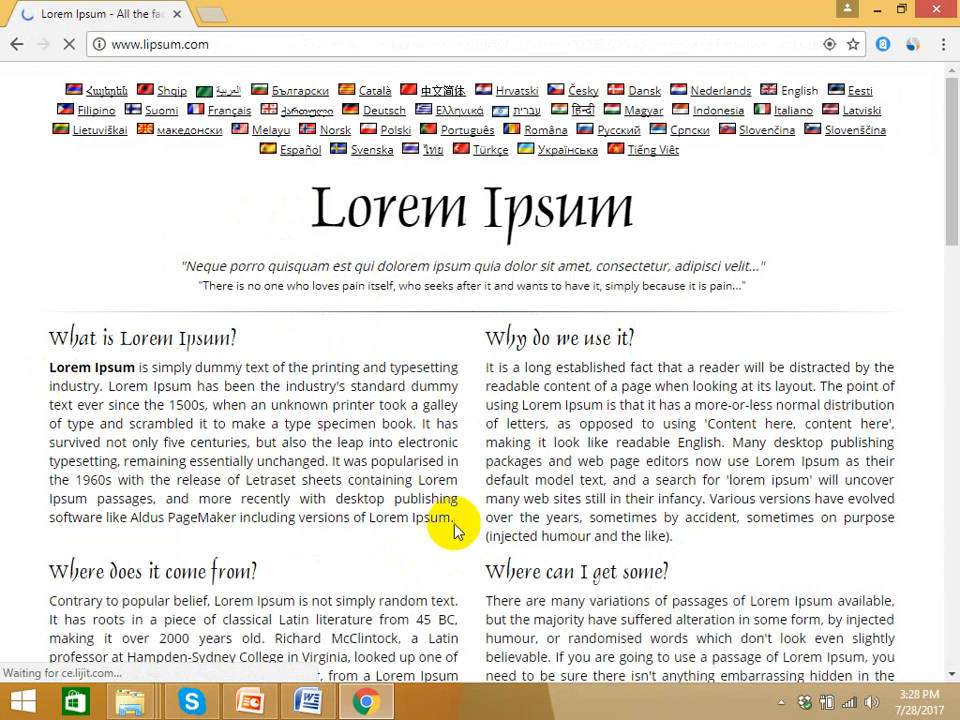
left_click_drag(450, 527, 60, 472)
key("ctrl+c")
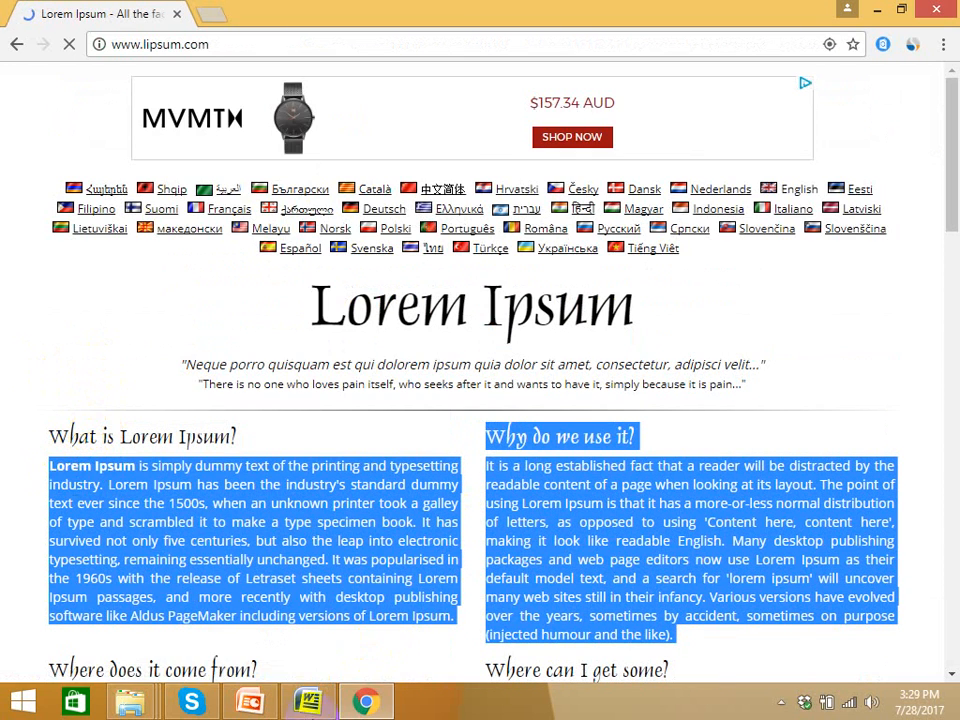
Switch back to Word and replace the "Justify" list line with the copied Lorem Ipsum text.
left_click(309, 701)
triple_click(246, 281)
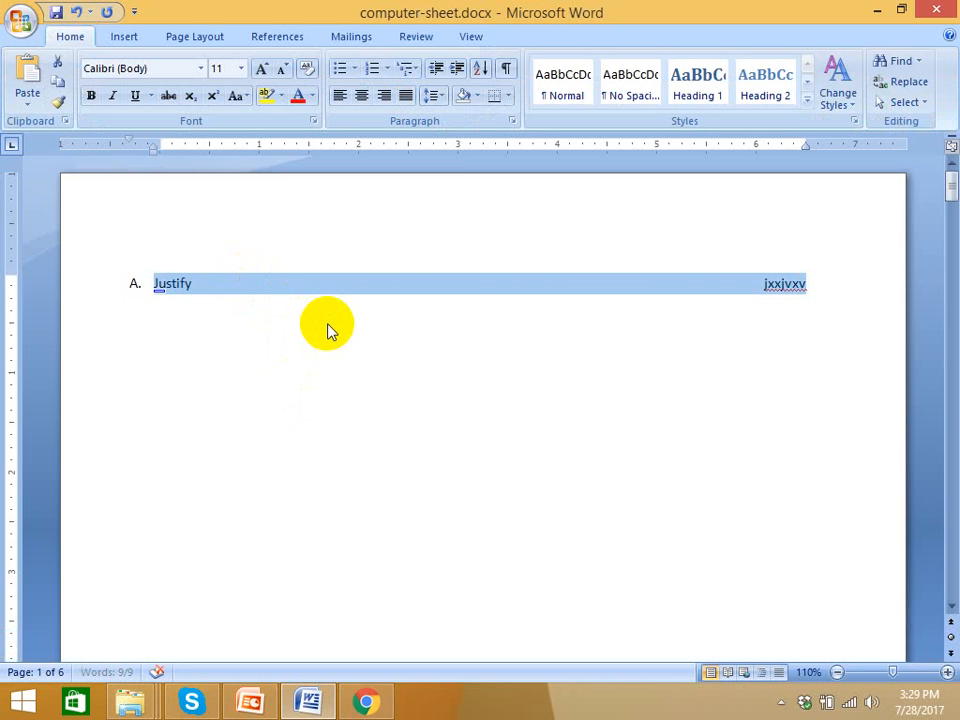
key("ctrl+v")
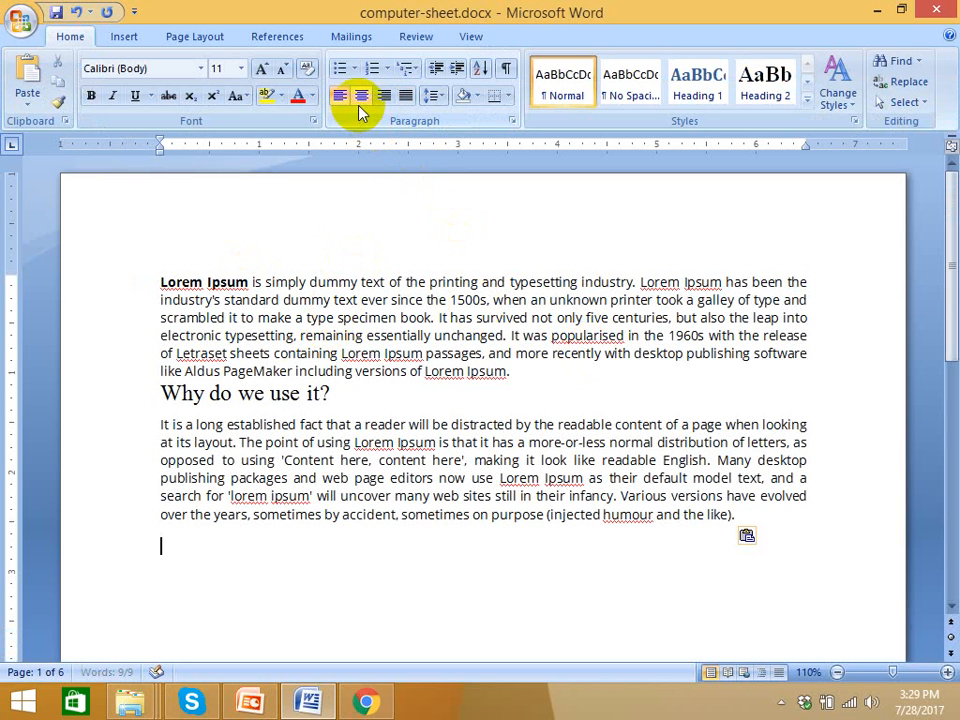
Left-align all the text in the document.
left_click(669, 478)
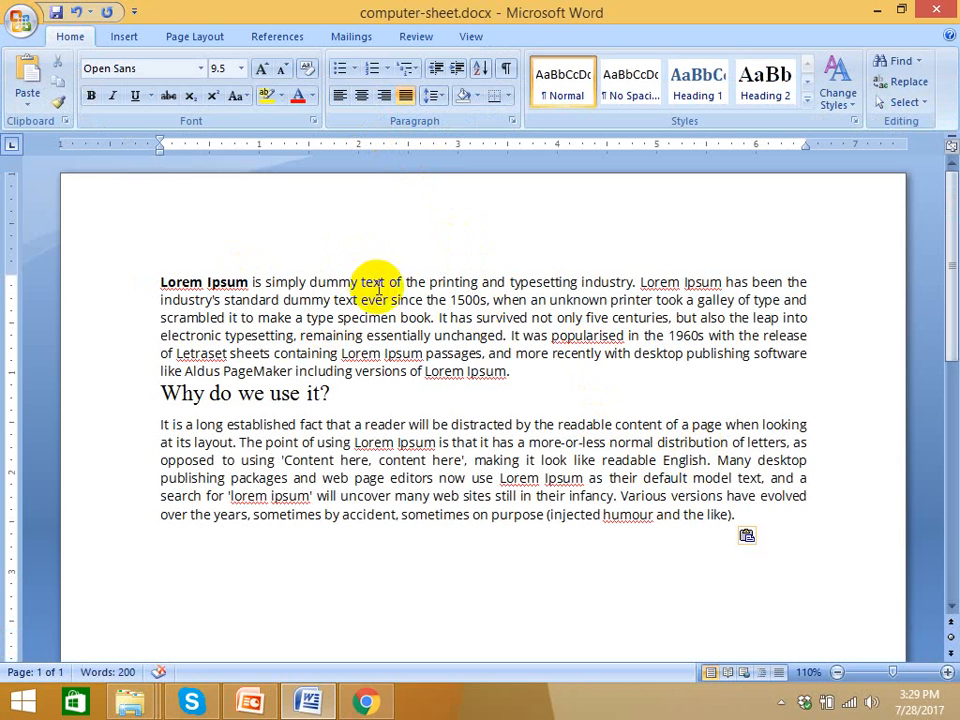
key("ctrl+a")
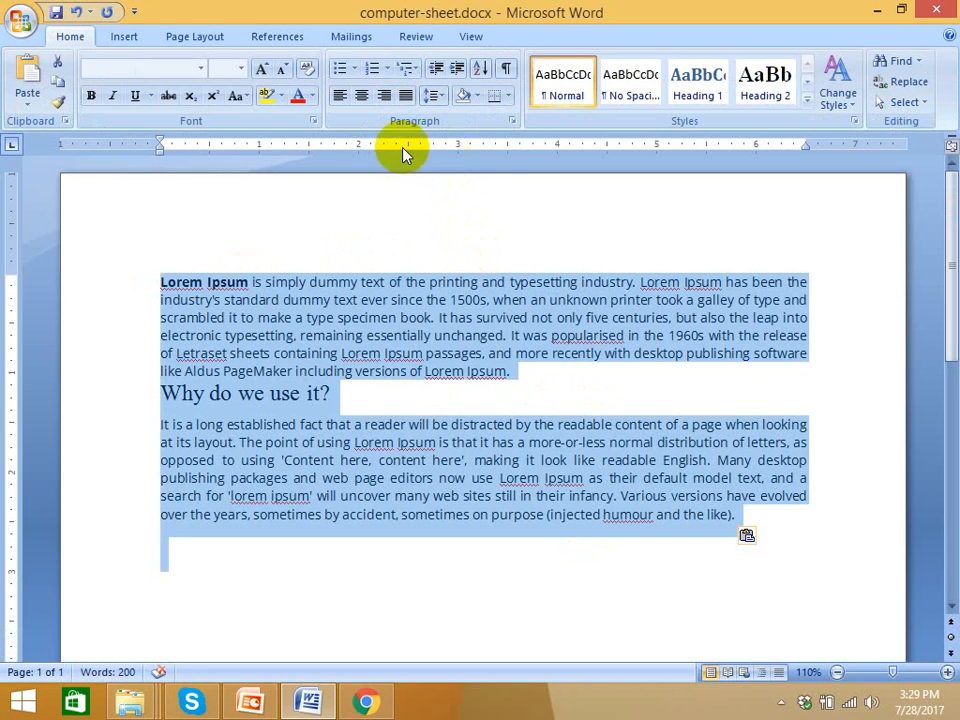
left_click(338, 97)
left_click(521, 282)
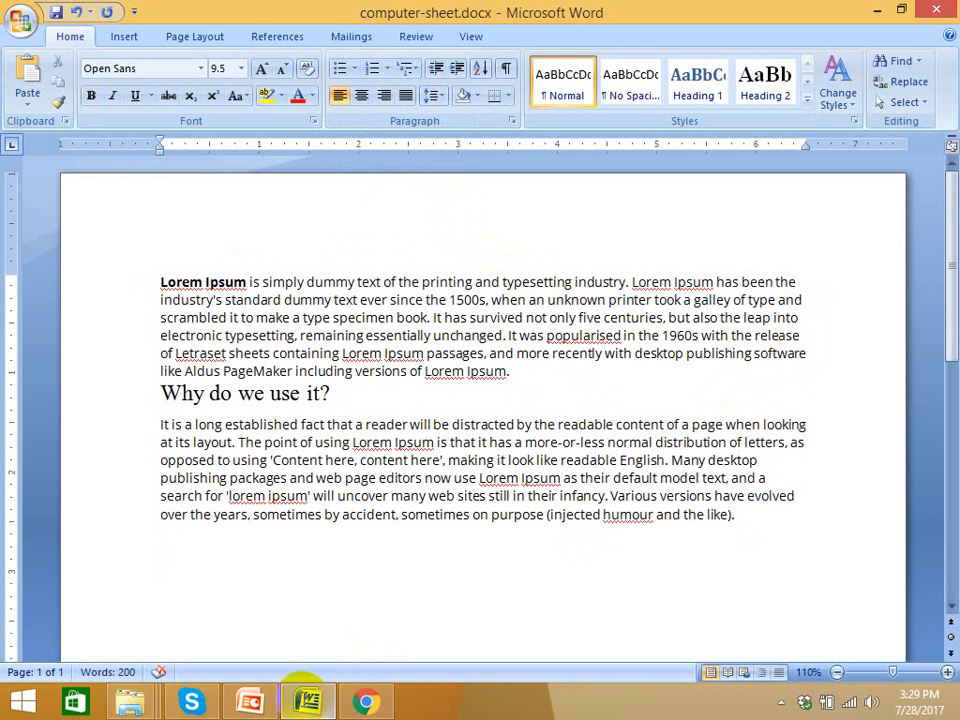
Justify the two Lorem Ipsum paragraphs and the heading between them.
left_click_drag(736, 518, 163, 285)
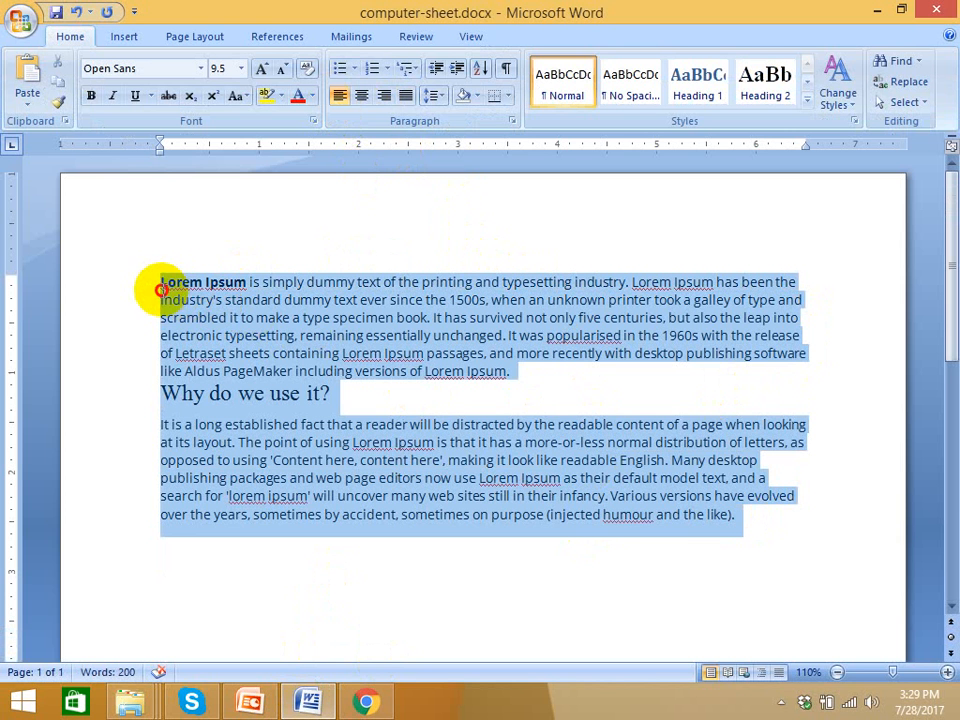
left_click(405, 95)
left_click(407, 557)
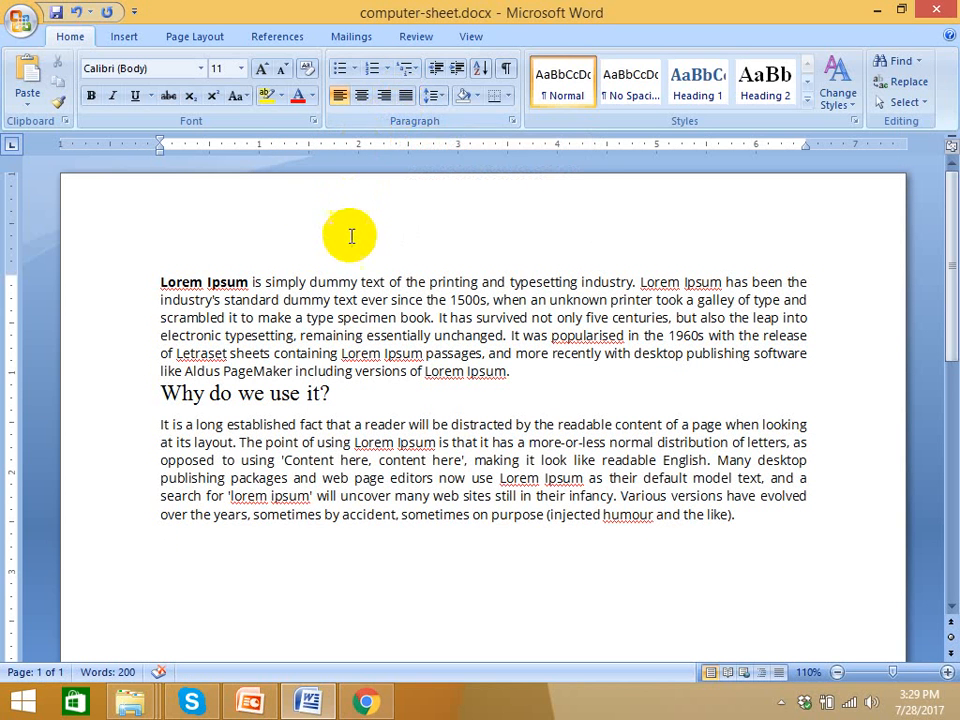
left_click(407, 336)
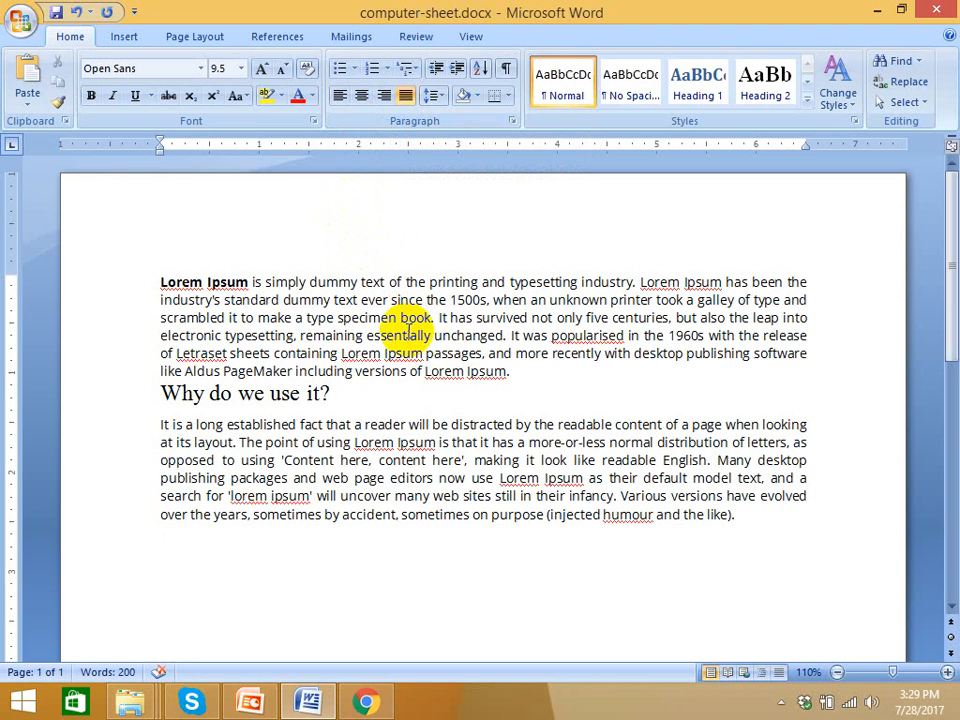
left_click_drag(470, 337, 536, 355)
left_click(553, 360)
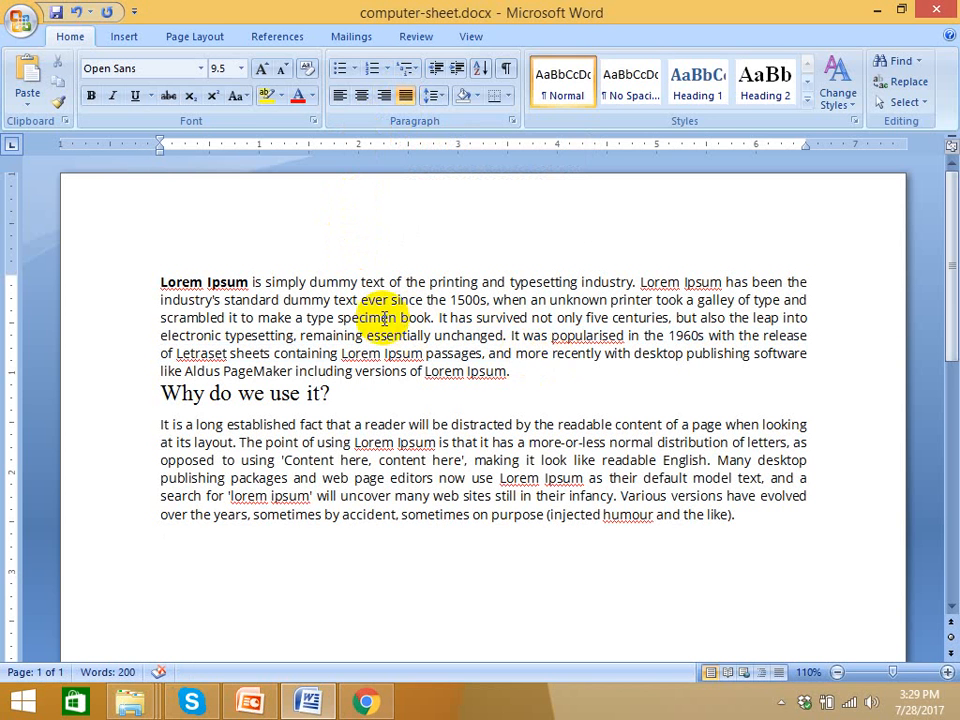
left_click_drag(617, 394, 240, 318)
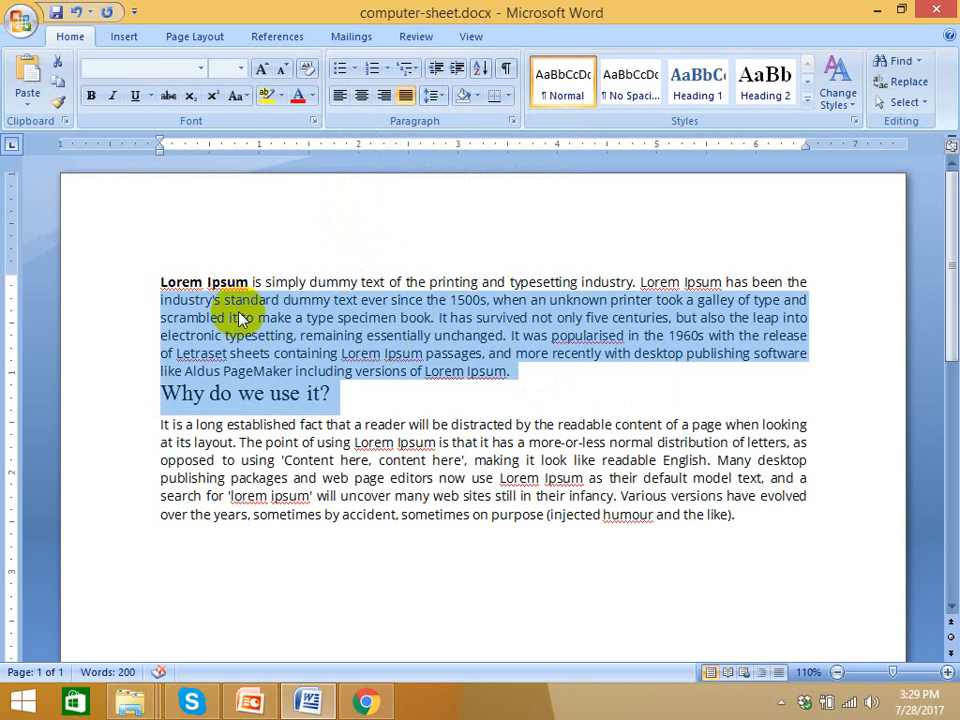
Insert a test space inside the word "dummy" in the first Lorem Ipsum paragraph and remove it again.
left_click(381, 319)
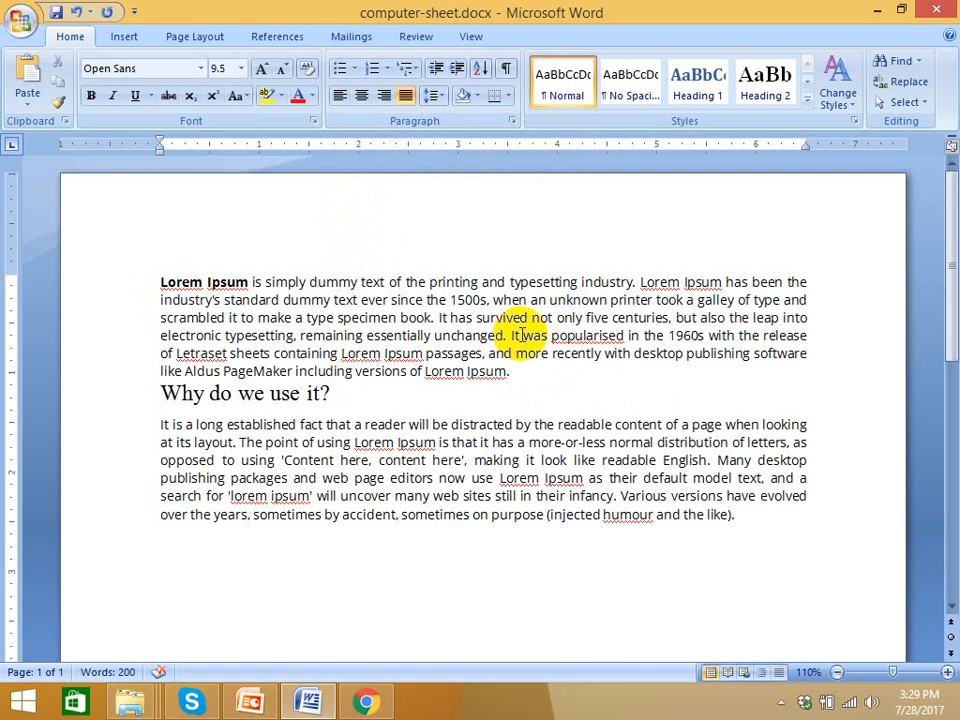
scroll(520, 335, "up", 5)
scroll(474, 356, "up", 1)
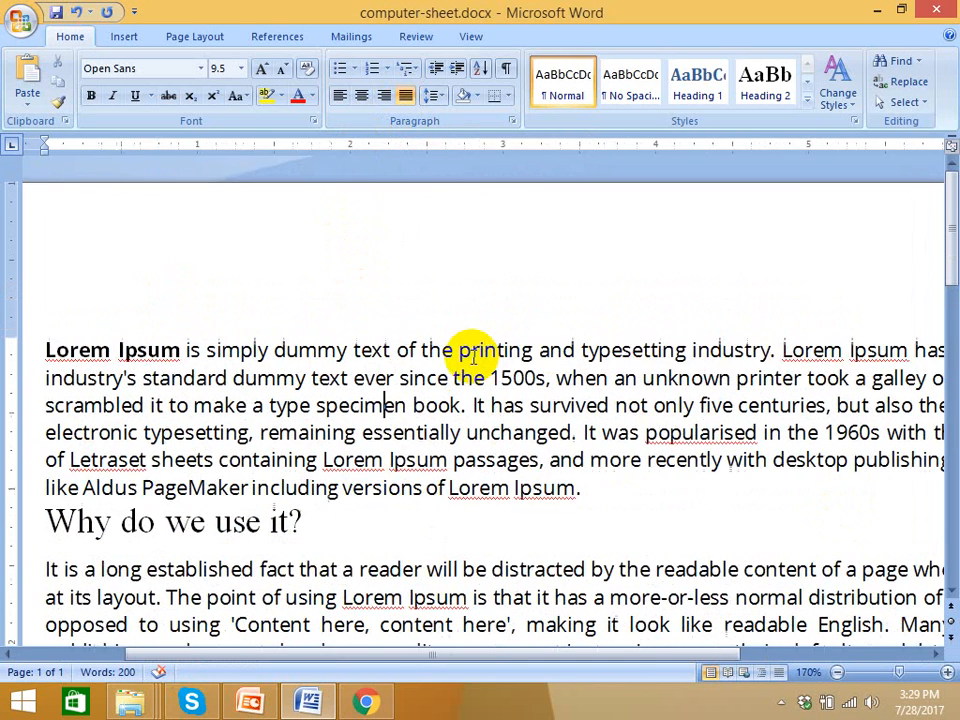
scroll(474, 356, "up", 1)
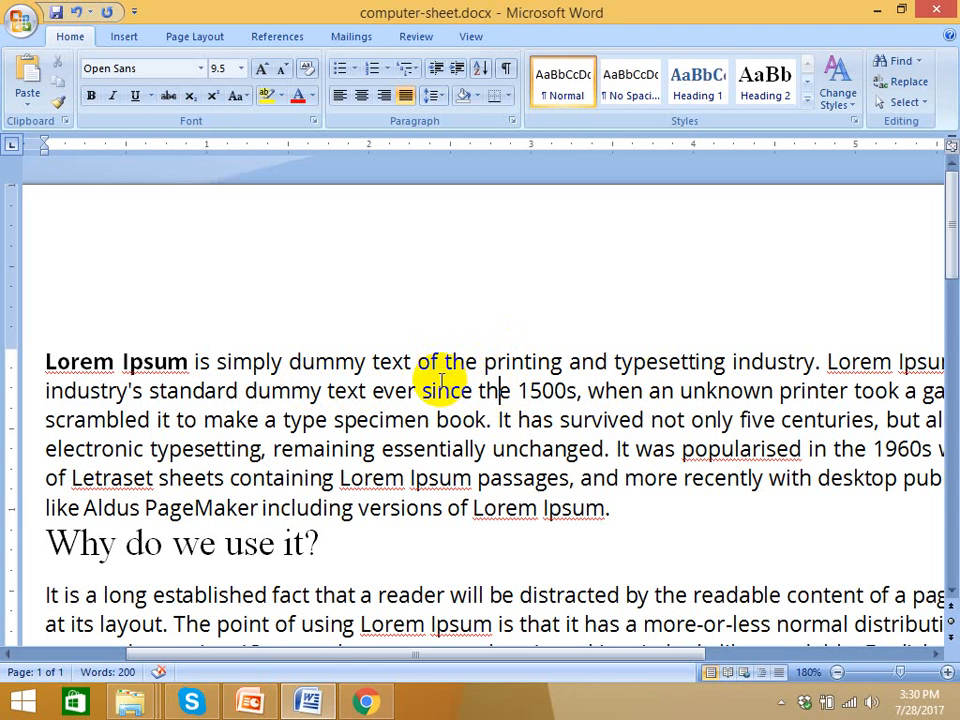
left_click(357, 362)
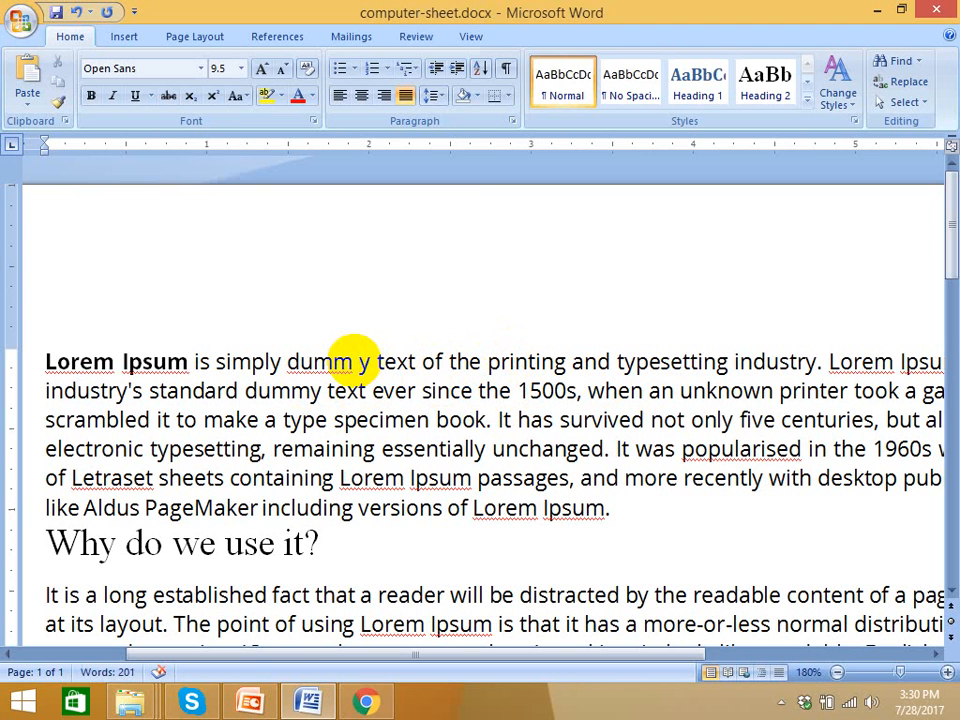
key("BackSpace")
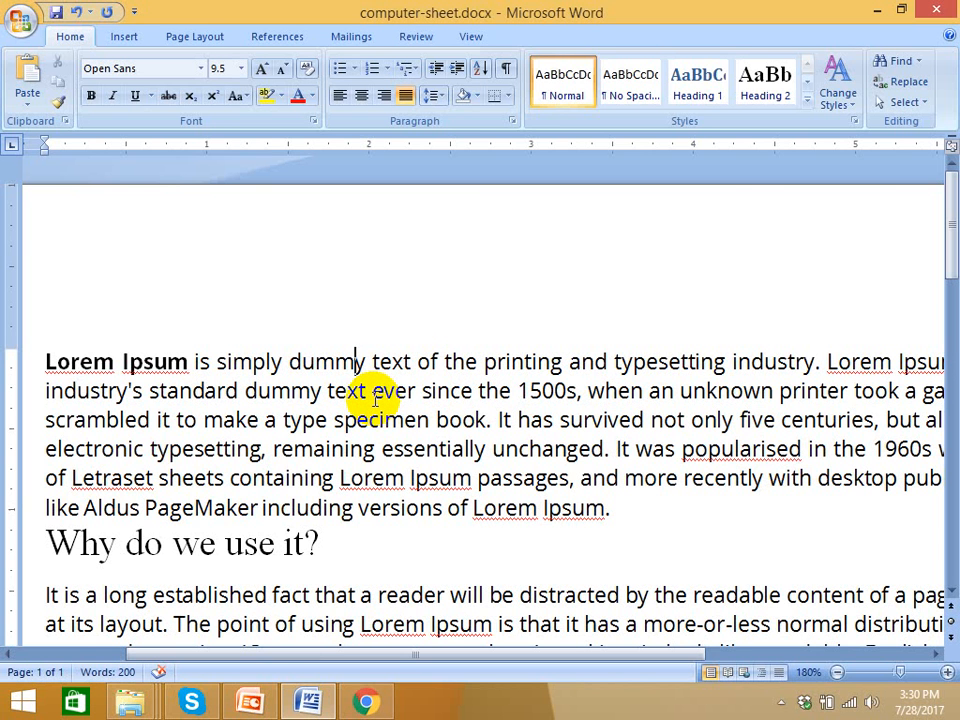
Add the line "Line-height" below the second Lorem Ipsum paragraph.
scroll(375, 398, "down", 6)
left_click(285, 366)
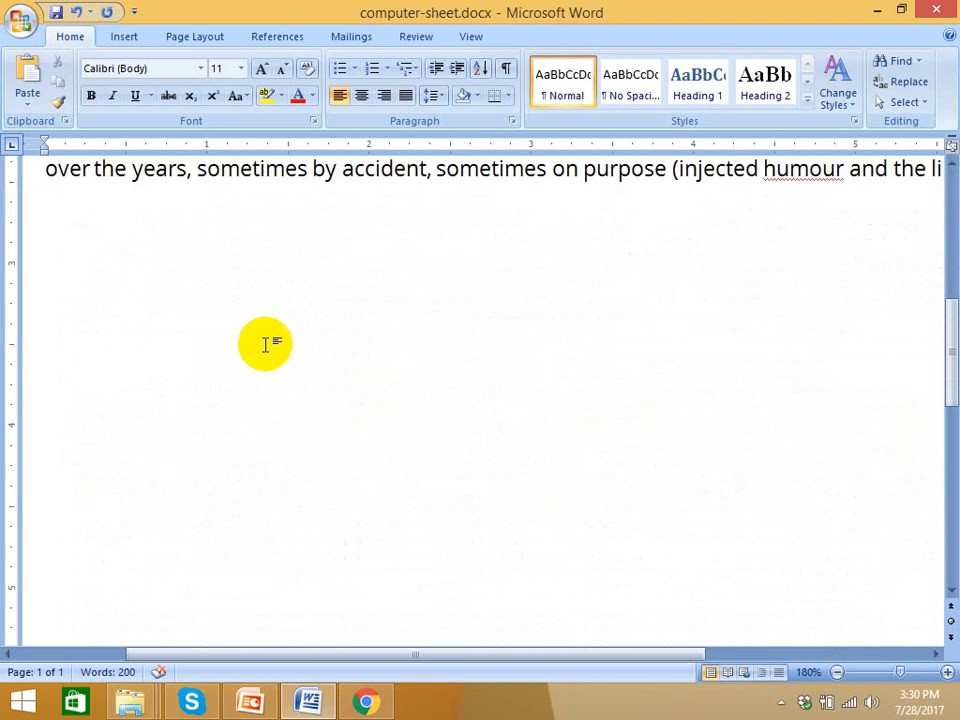
type("line")
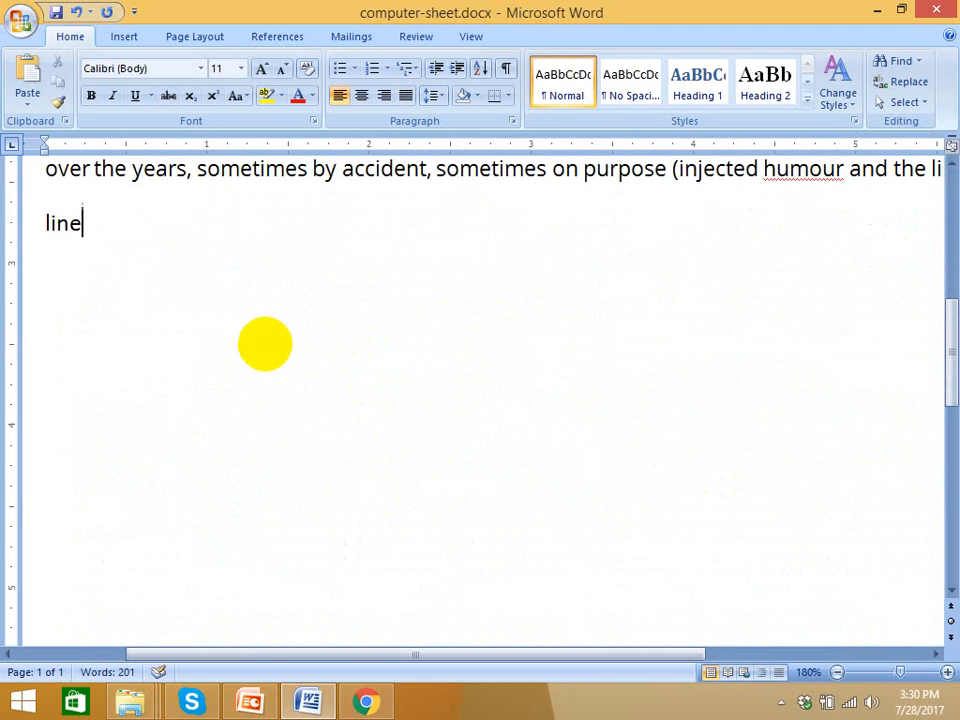
type("-height")
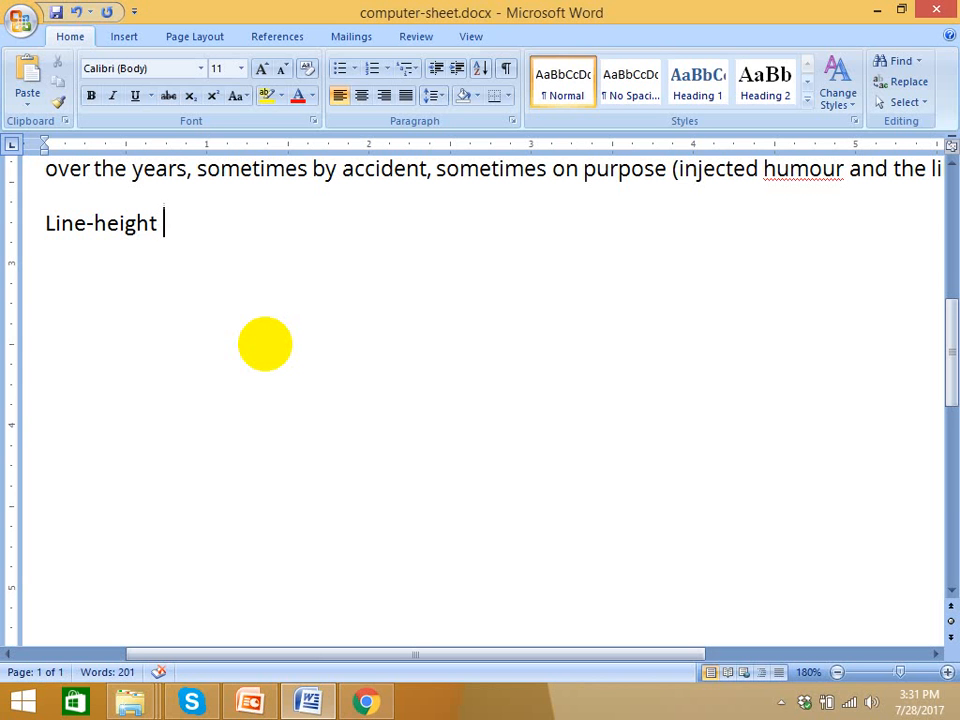
Review the available line spacing choices for the first Lorem Ipsum paragraph and for the "Why do we use it?" heading.
scroll(238, 363, "up", 2)
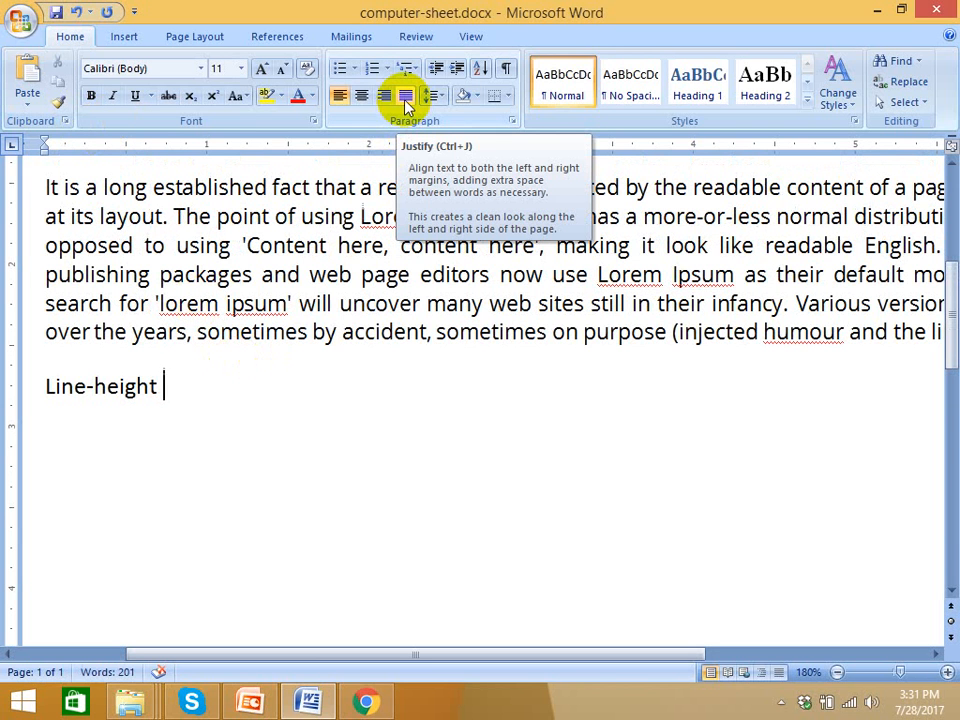
scroll(407, 150, "up", 2)
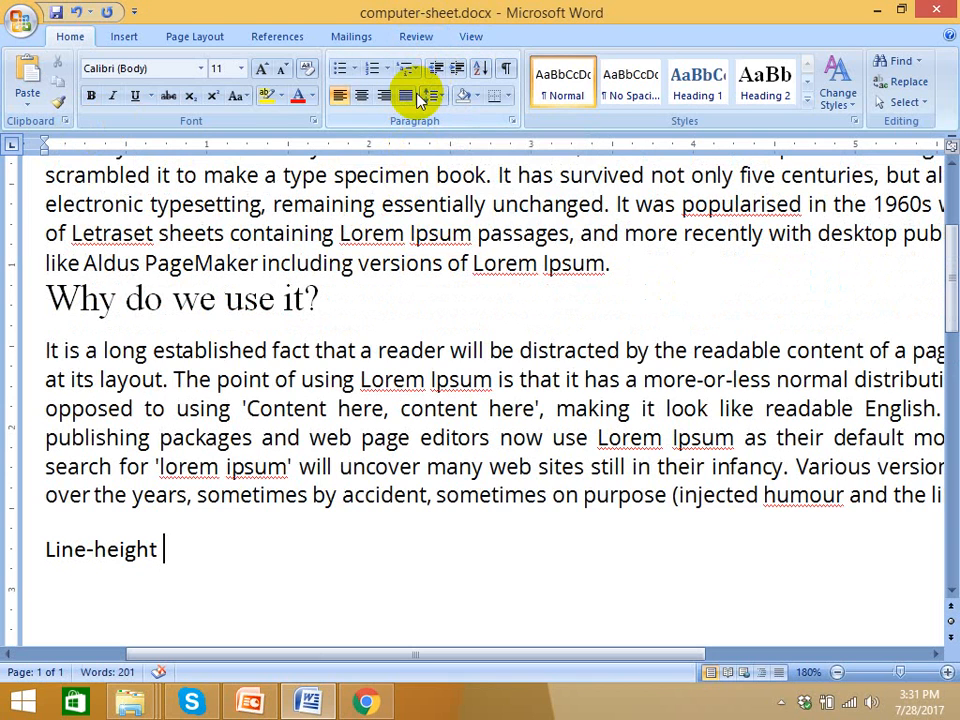
scroll(274, 343, "up", 3)
scroll(480, 358, "down", 2)
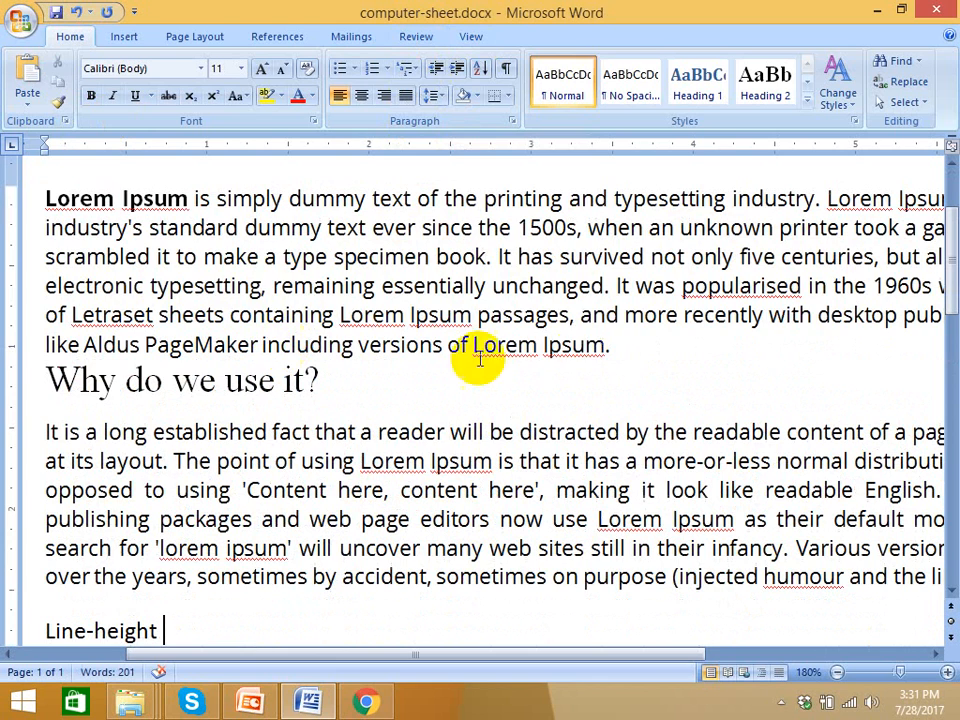
left_click_drag(636, 343, 49, 204)
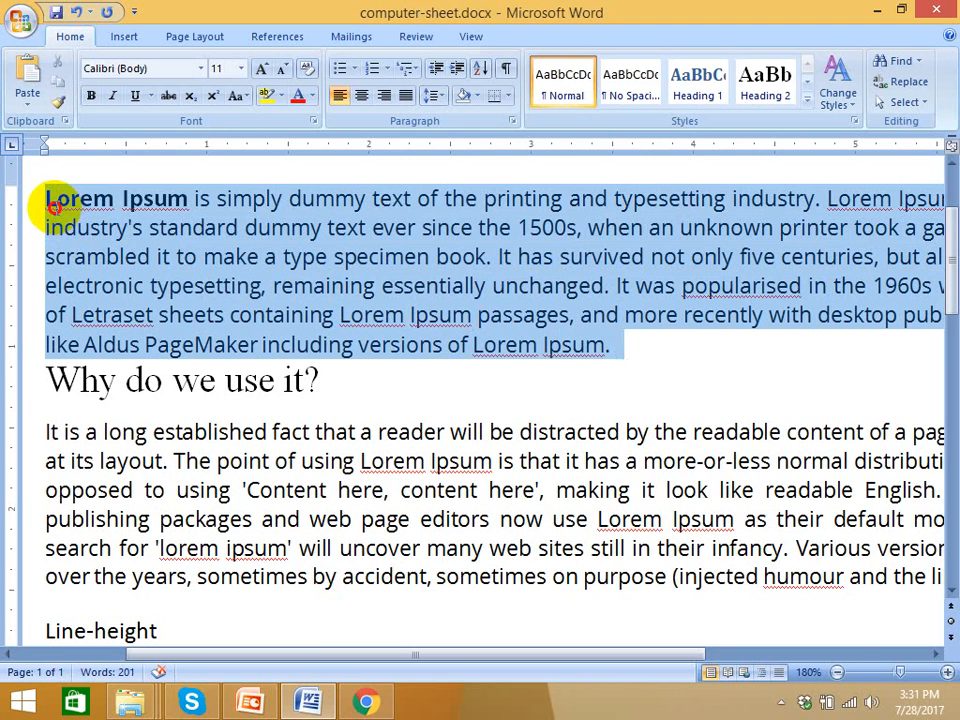
left_click(446, 104)
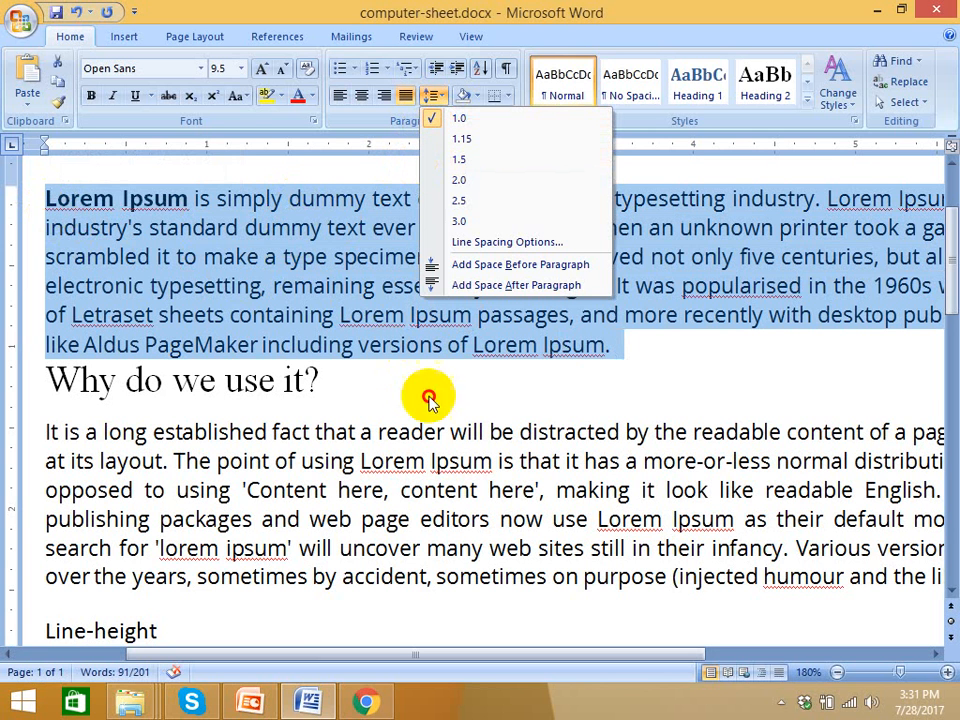
left_click(621, 371)
left_click(621, 371)
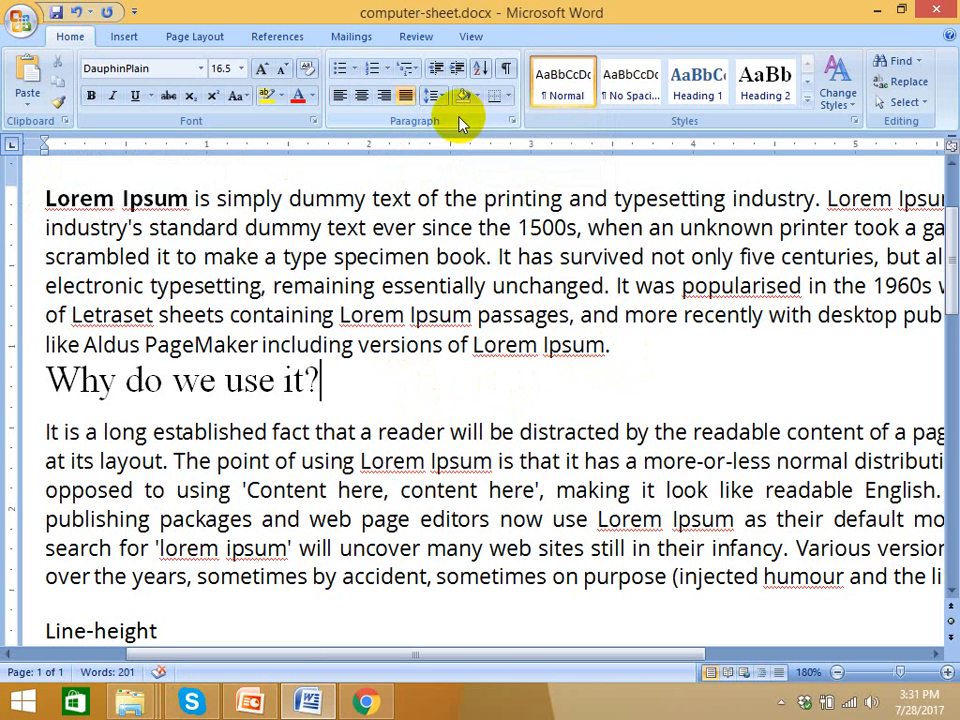
left_click(433, 96)
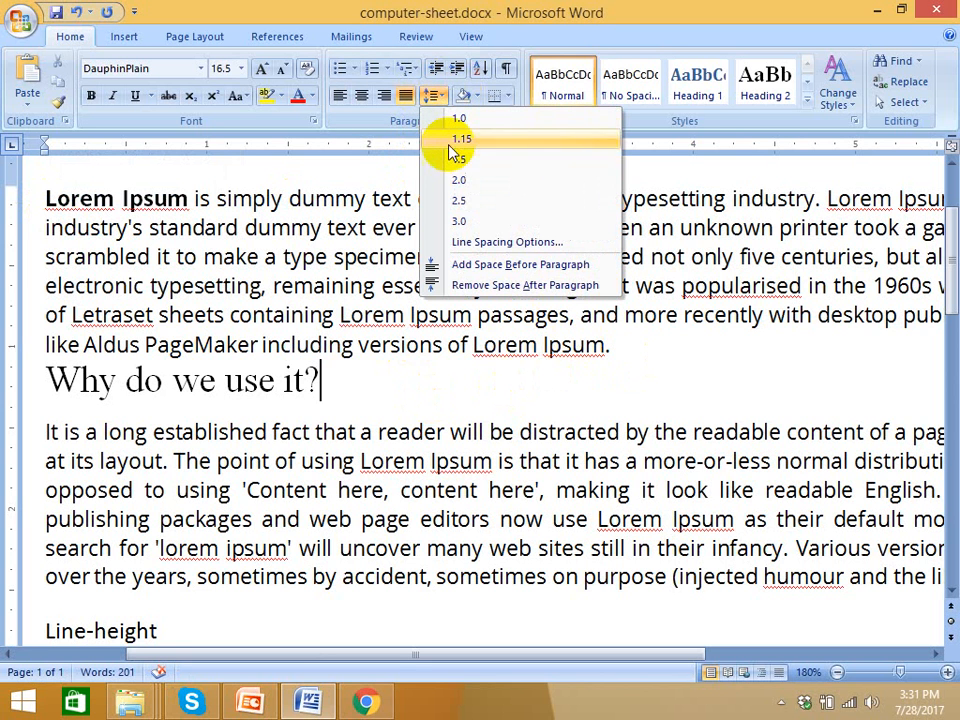
left_click(525, 316)
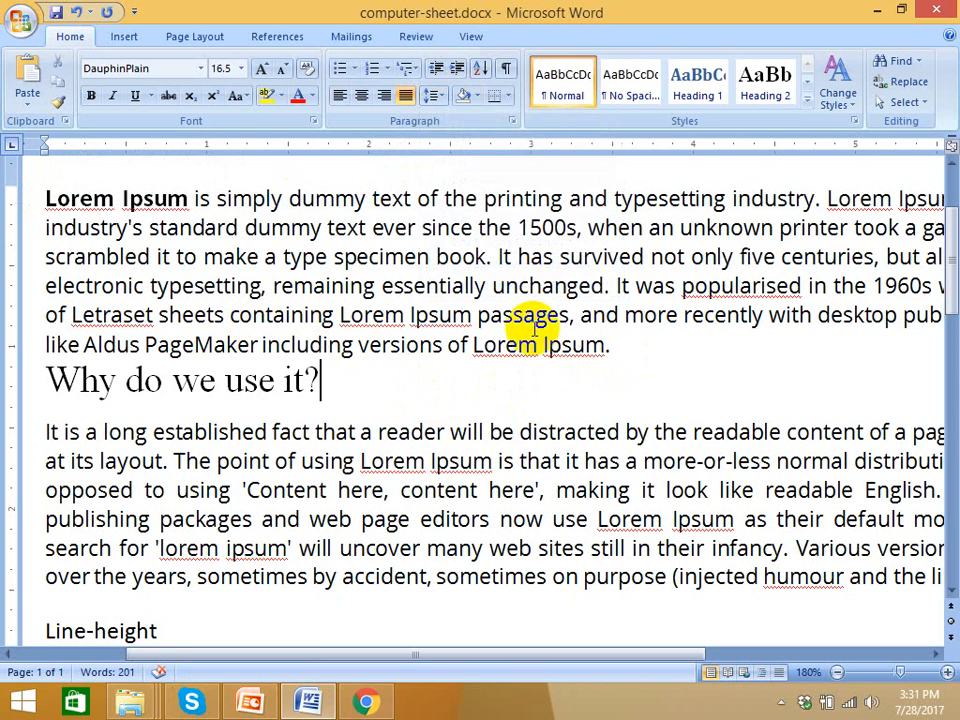
scroll(453, 396, "down", 5)
left_click(358, 335)
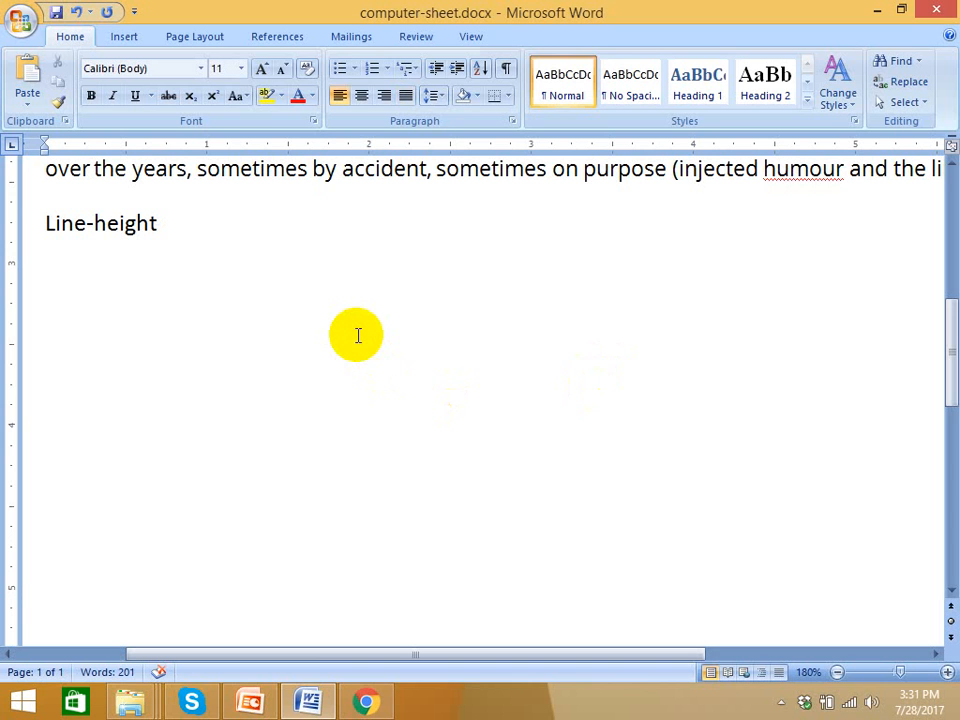
type("pt")
key("BackSpace")
key("BackSpace")
Set the first Lorem Ipsum paragraph's line spacing to 1.15, to 1.5 and finally to 2.0.
scroll(430, 300, "up", 6)
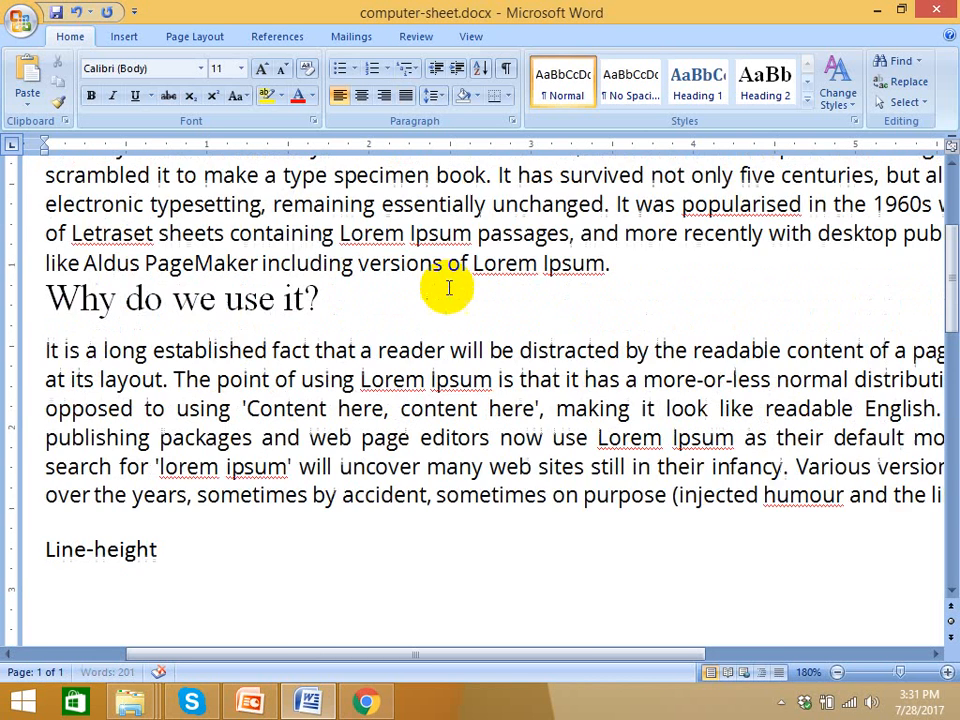
left_click_drag(606, 510, 47, 364)
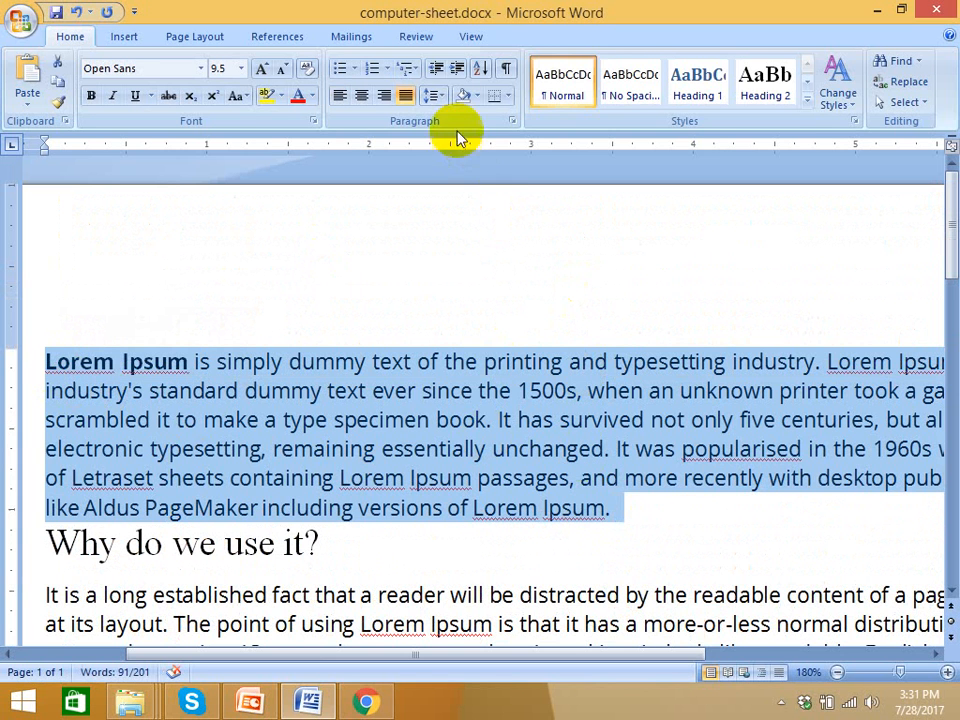
left_click(438, 96)
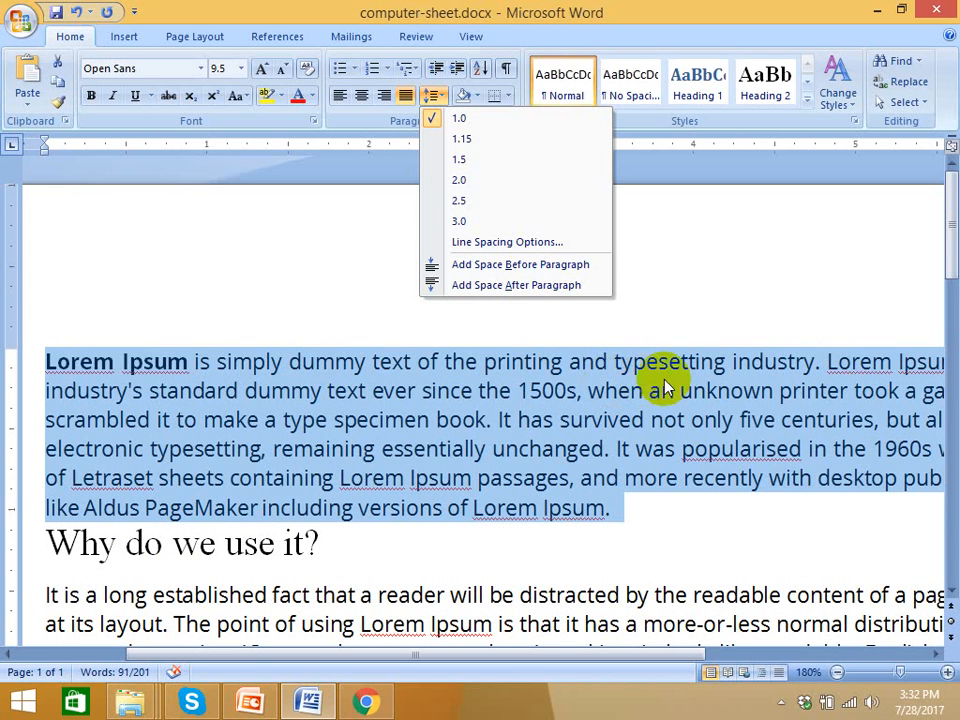
left_click(459, 143)
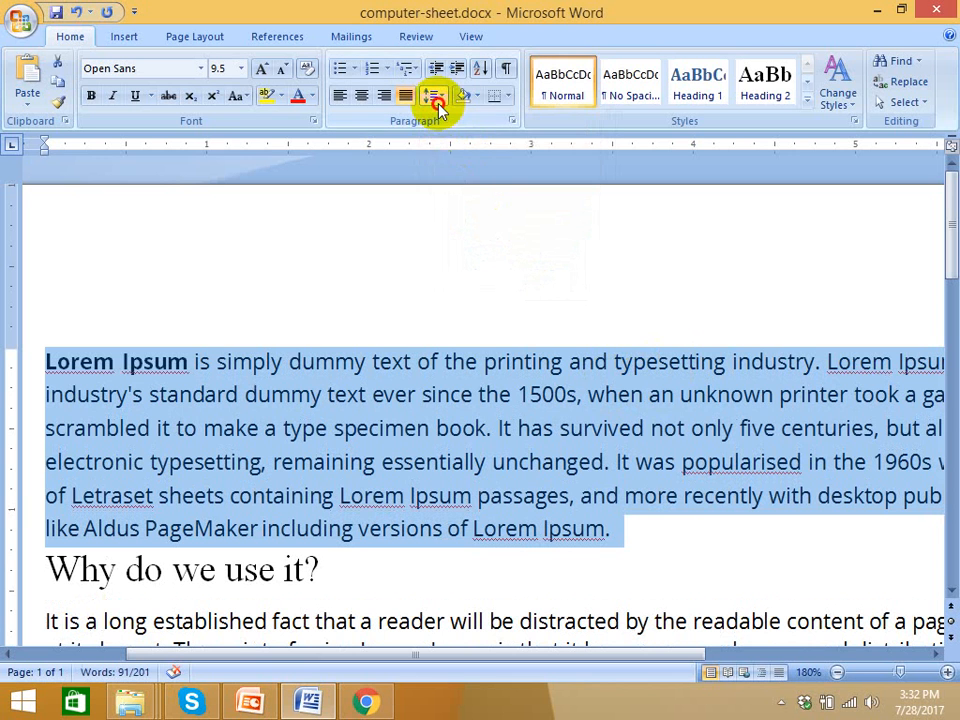
left_click(437, 99)
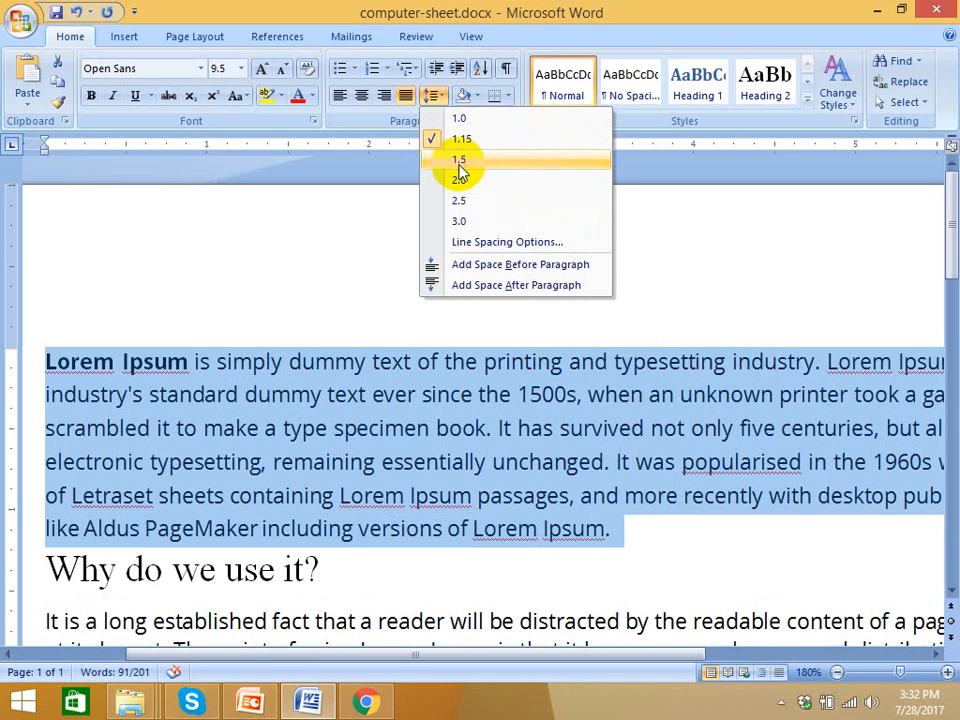
left_click(459, 165)
left_click(437, 97)
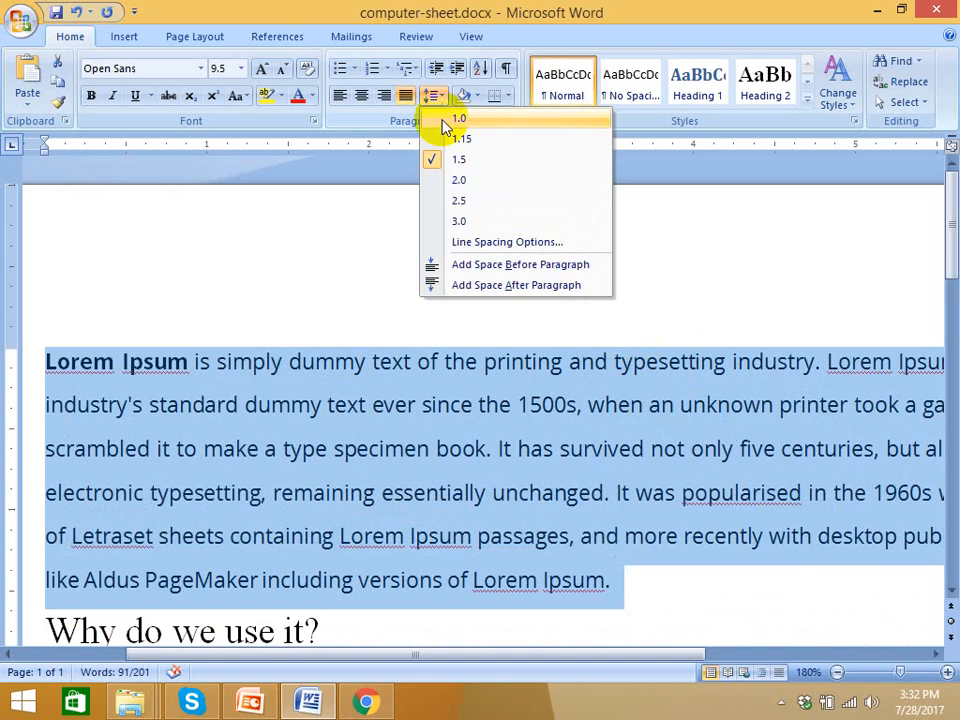
left_click(456, 182)
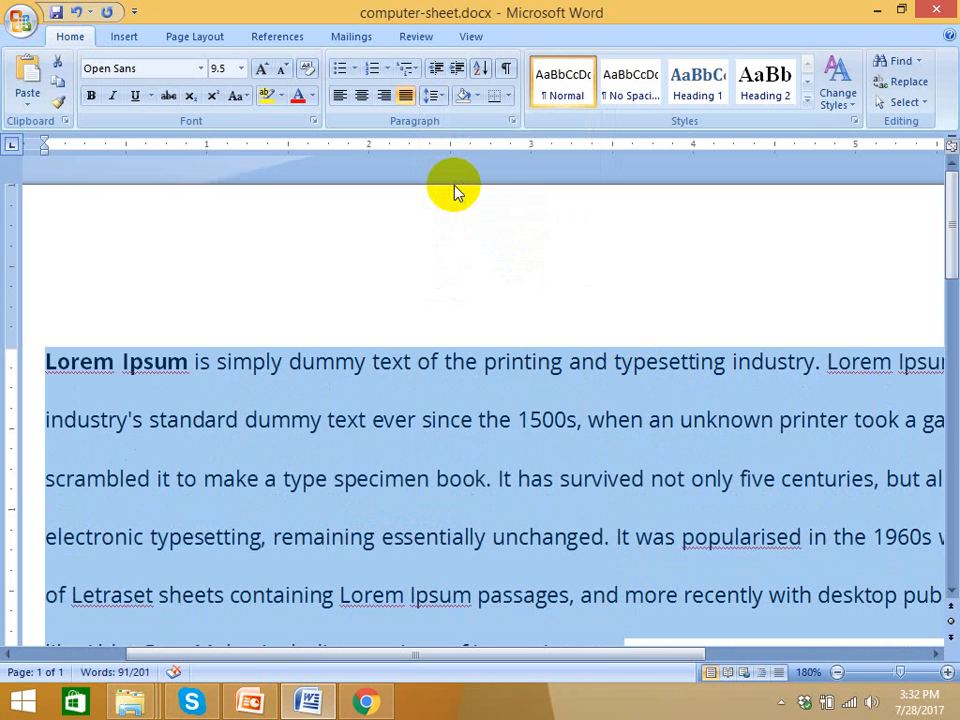
Set the spacing before and after the first Lorem Ipsum paragraph to 1 pt each through the line spacing options.
left_click(435, 96)
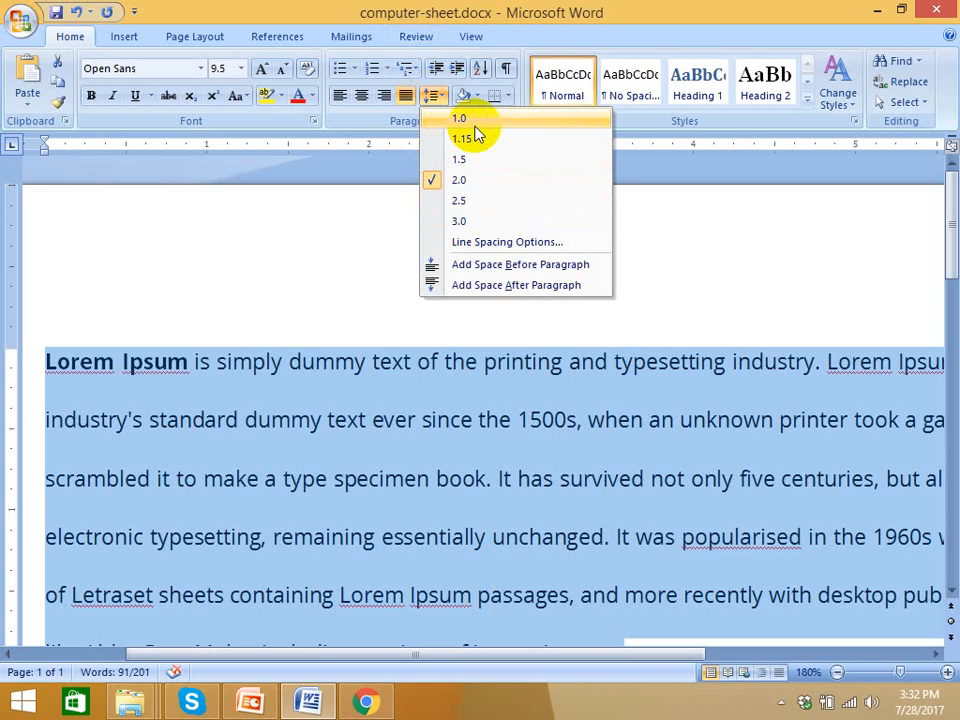
left_click(483, 247)
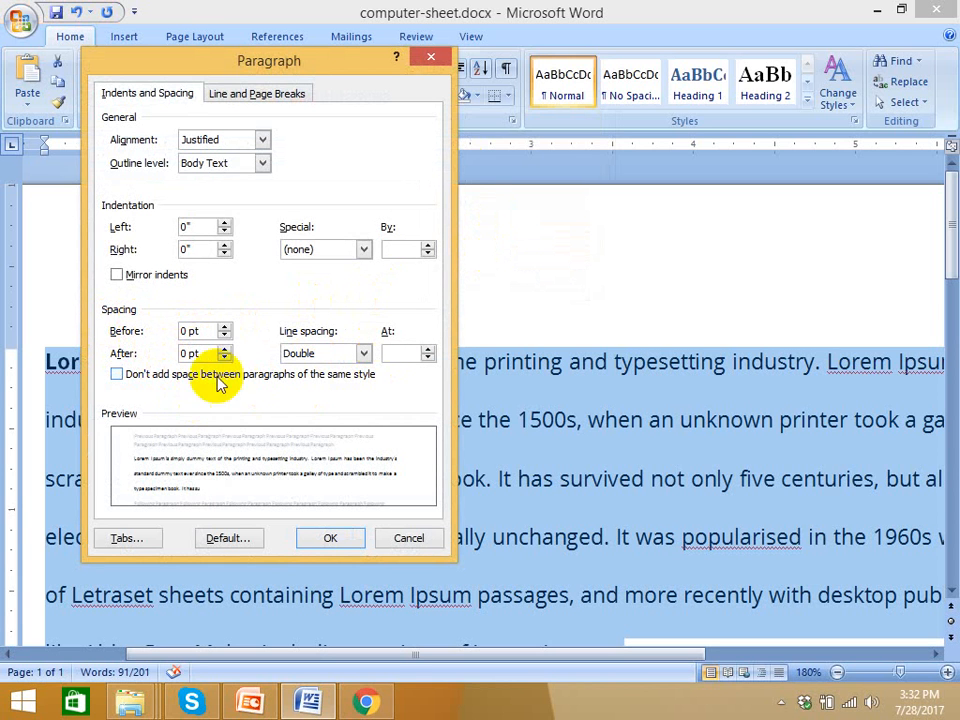
left_click(225, 328)
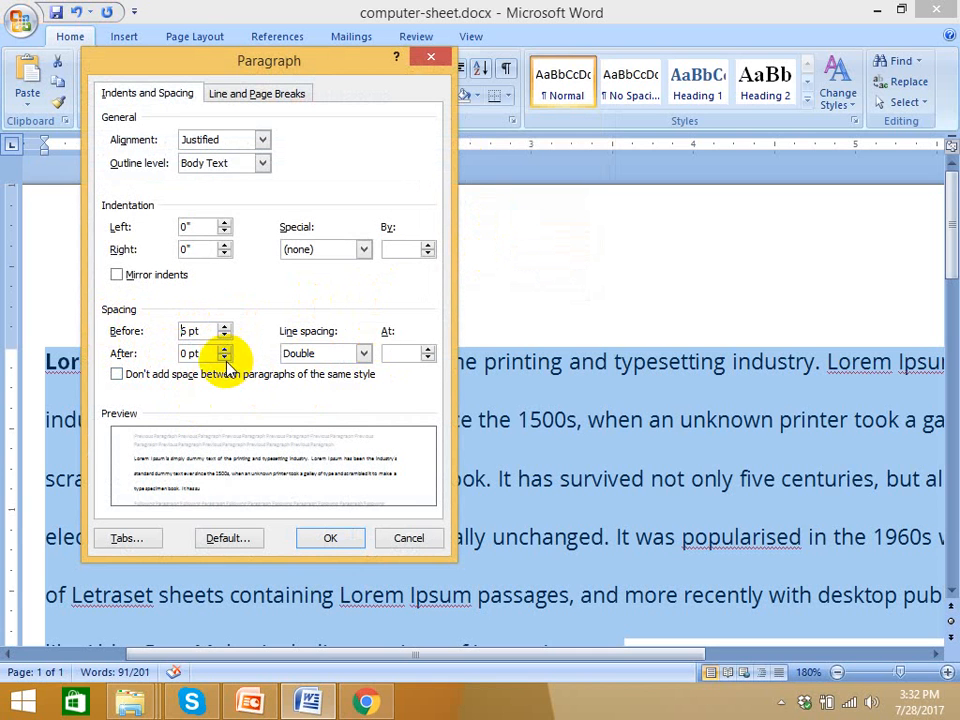
left_click(225, 357)
left_click(224, 348)
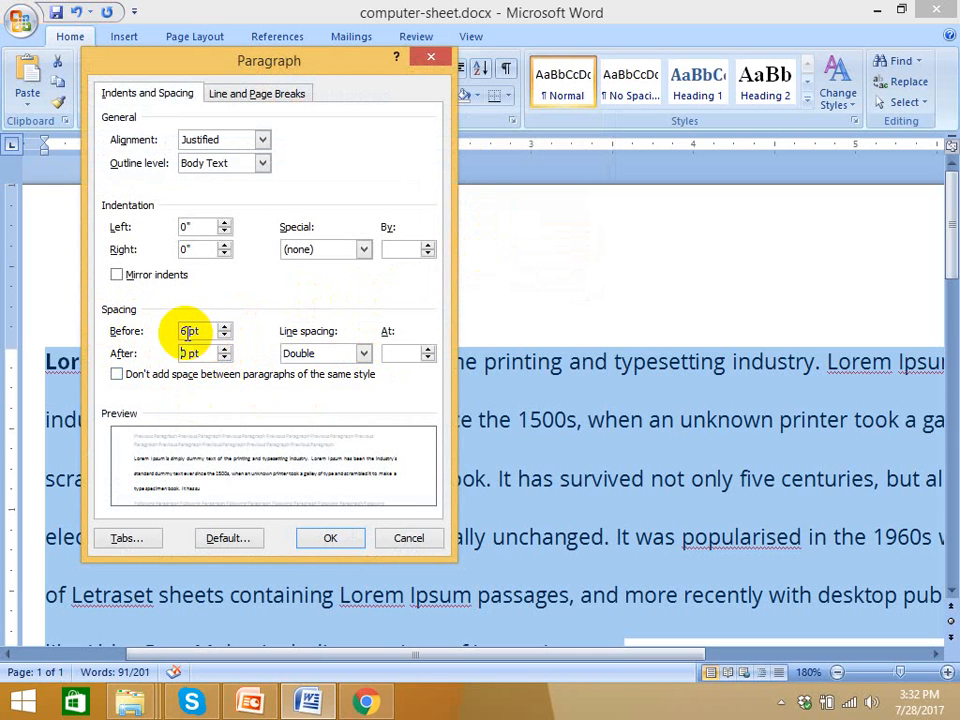
double_click(187, 331)
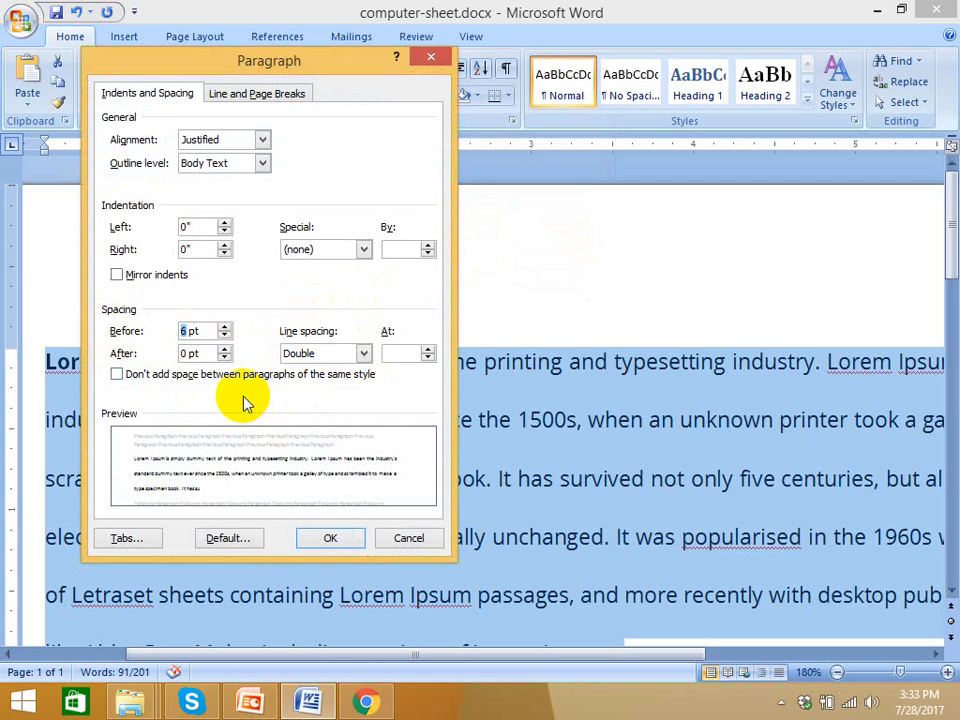
type("1")
double_click(187, 353)
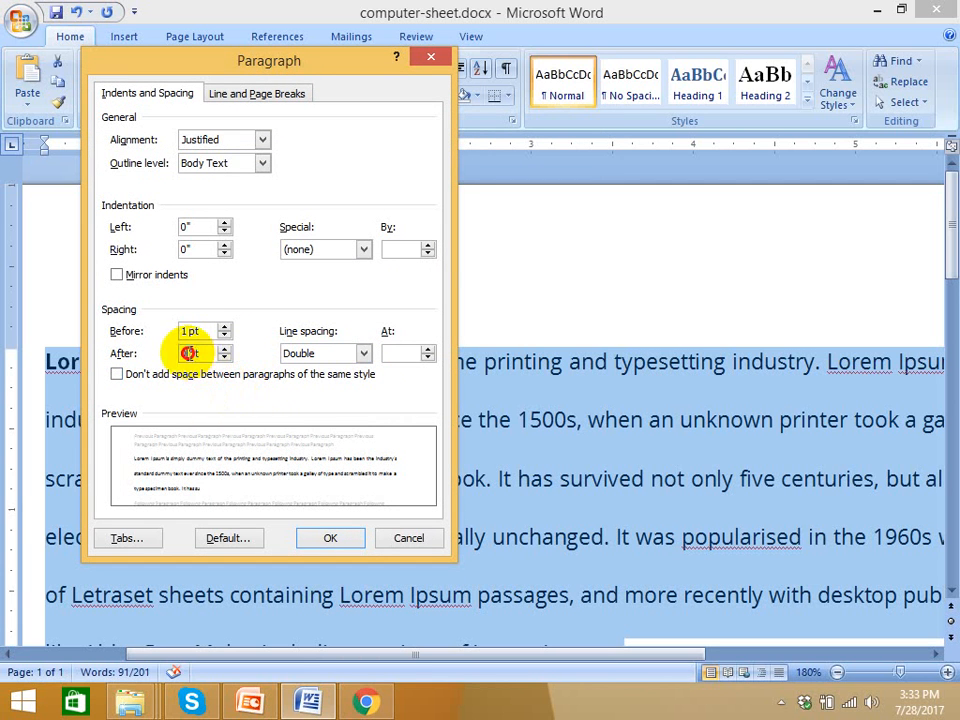
type("1")
left_click(493, 396)
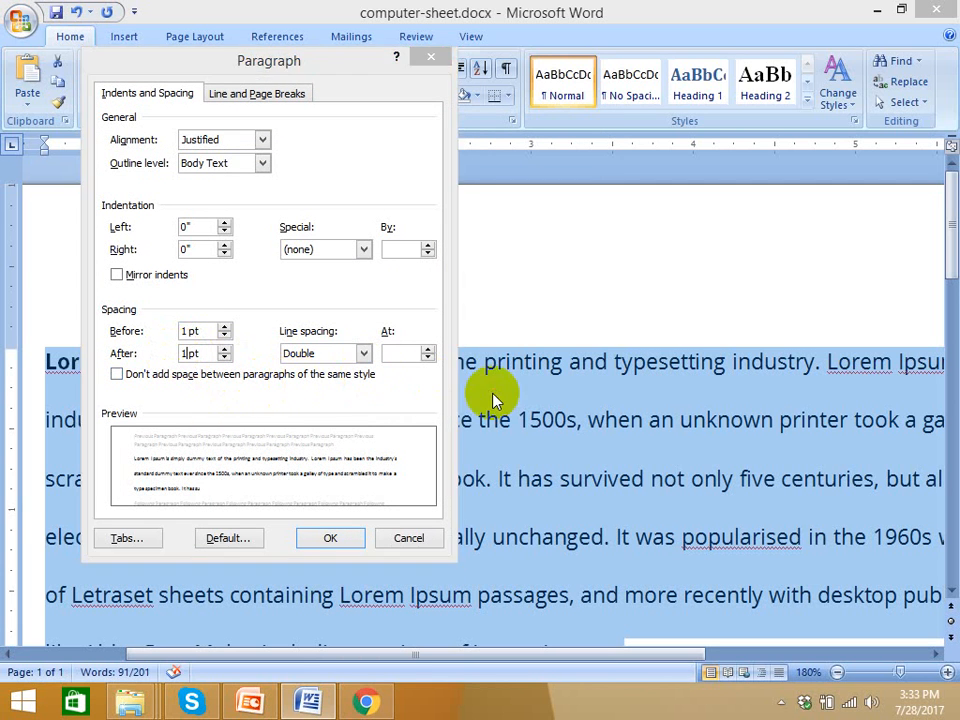
left_click(330, 538)
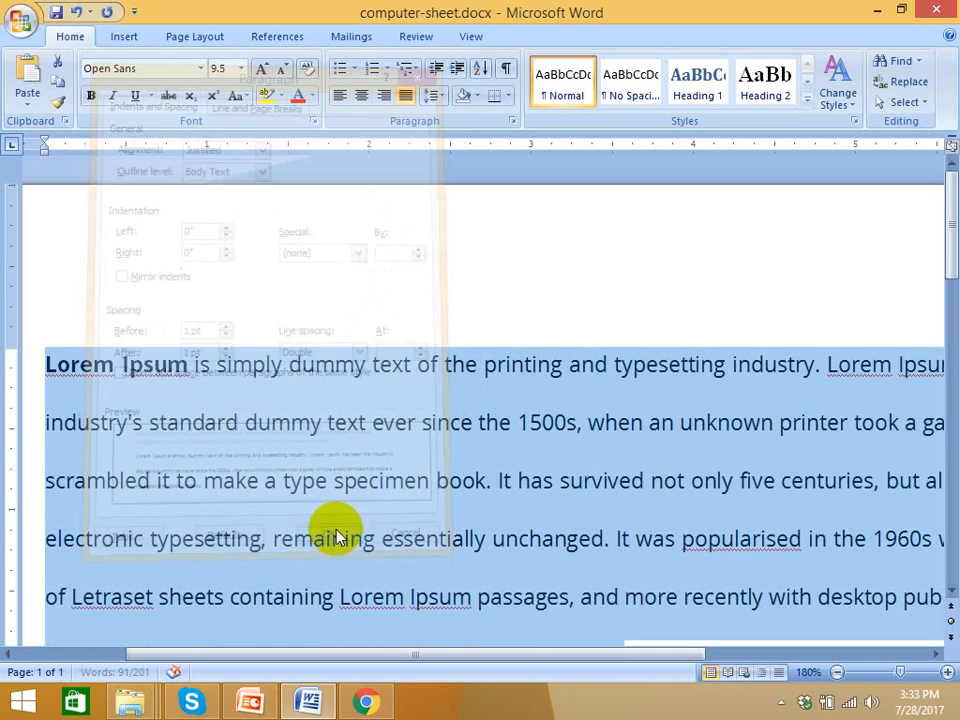
left_click(487, 422)
Review the line spacing types offered in the detailed spacing options for part of the first Lorem Ipsum paragraph.
left_click_drag(272, 396, 555, 370)
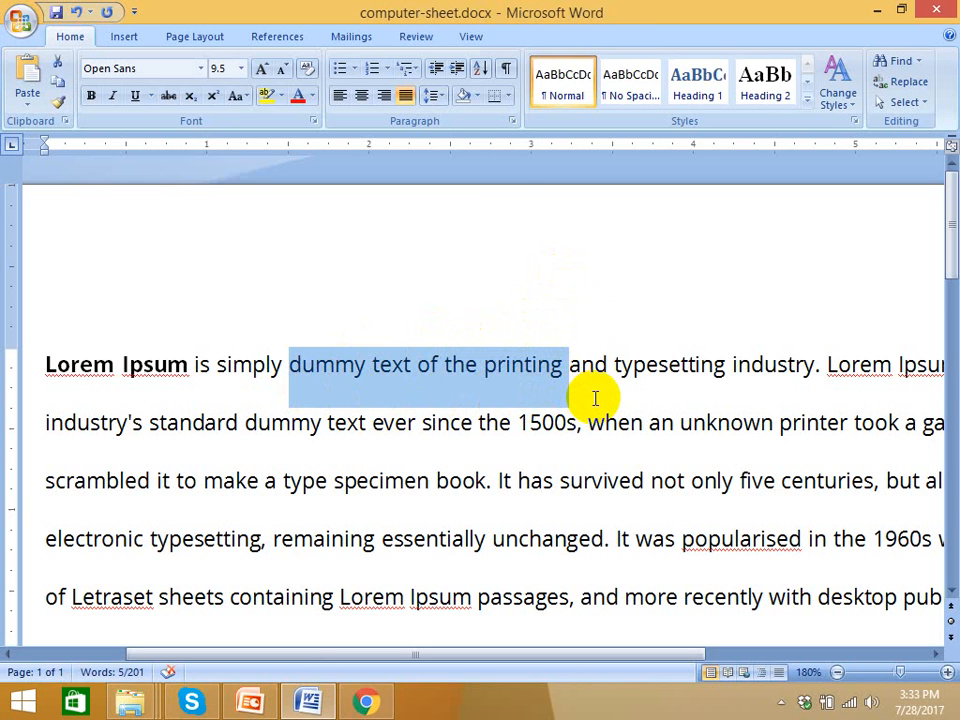
left_click(435, 95)
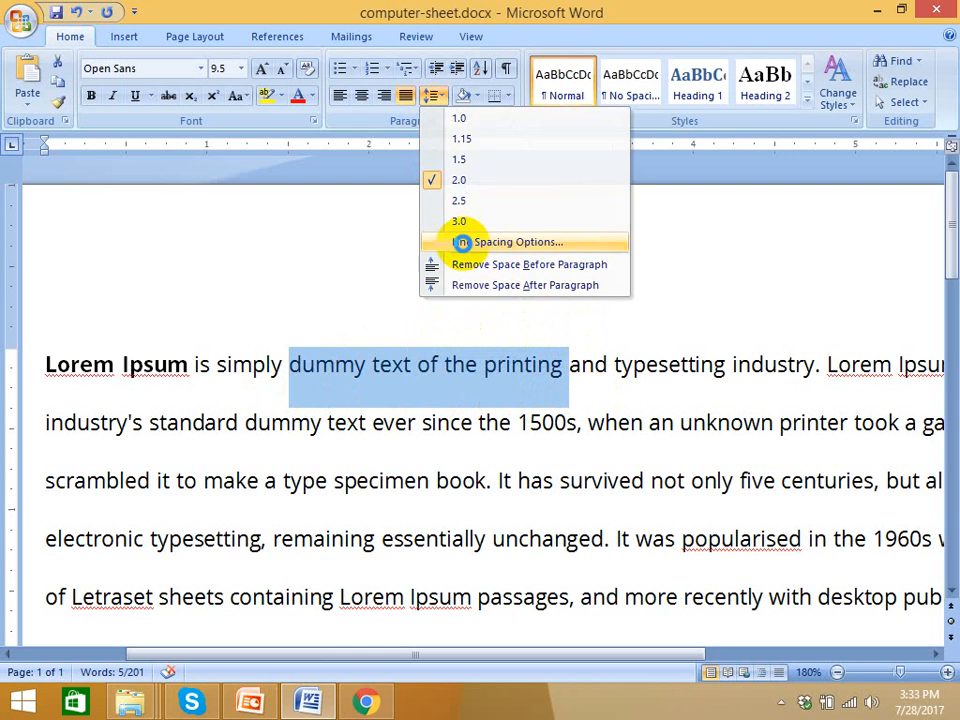
left_click(462, 242)
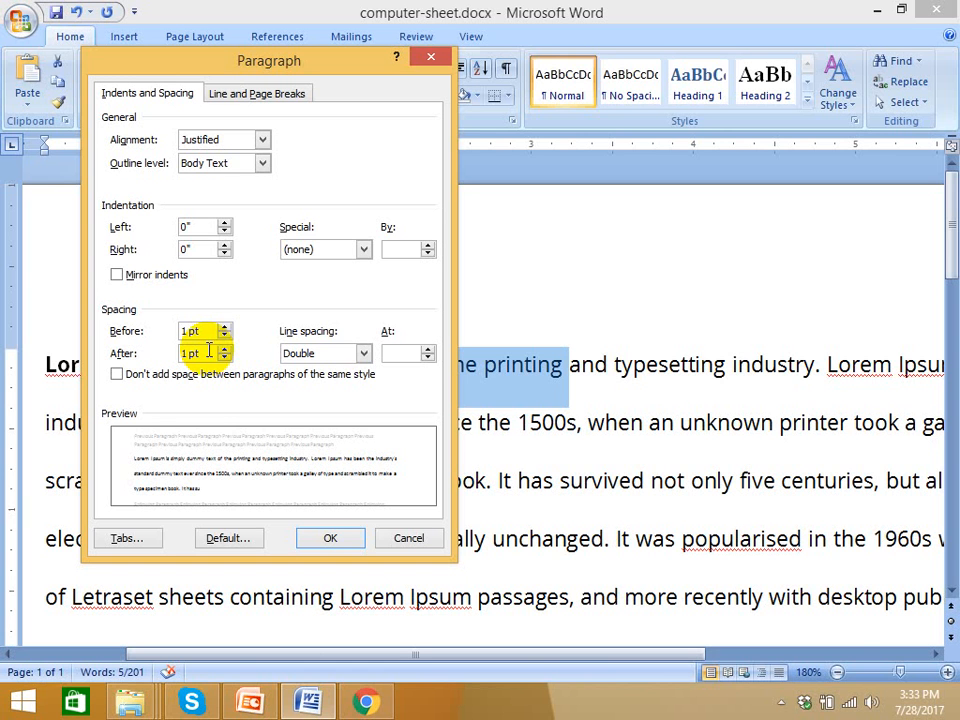
left_click(319, 355)
left_click(320, 358)
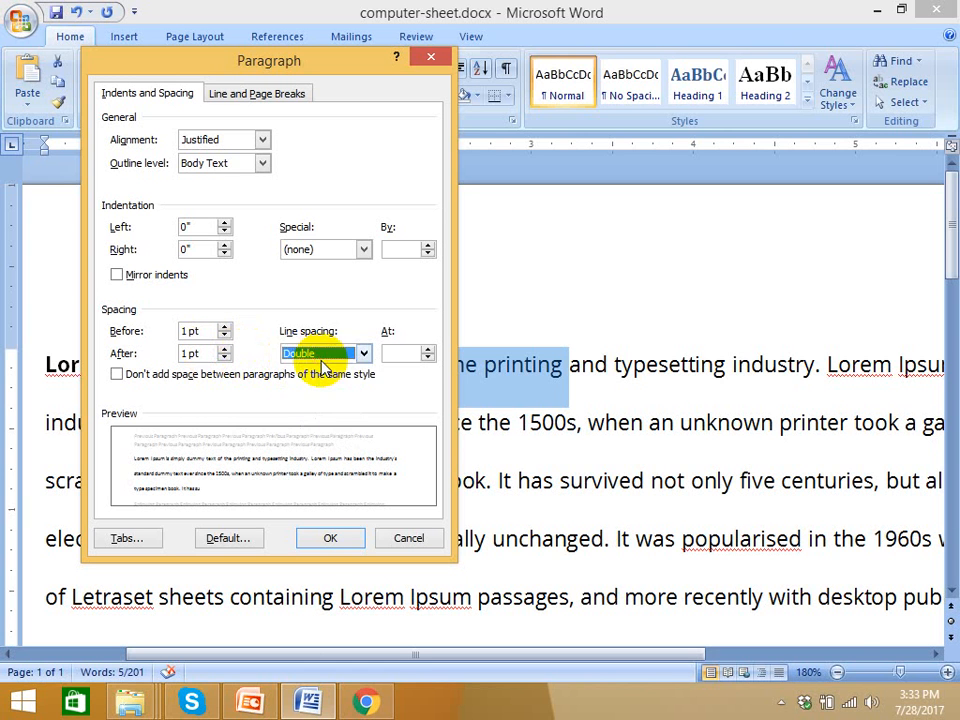
left_click(322, 360)
left_click(325, 362)
left_click(338, 365)
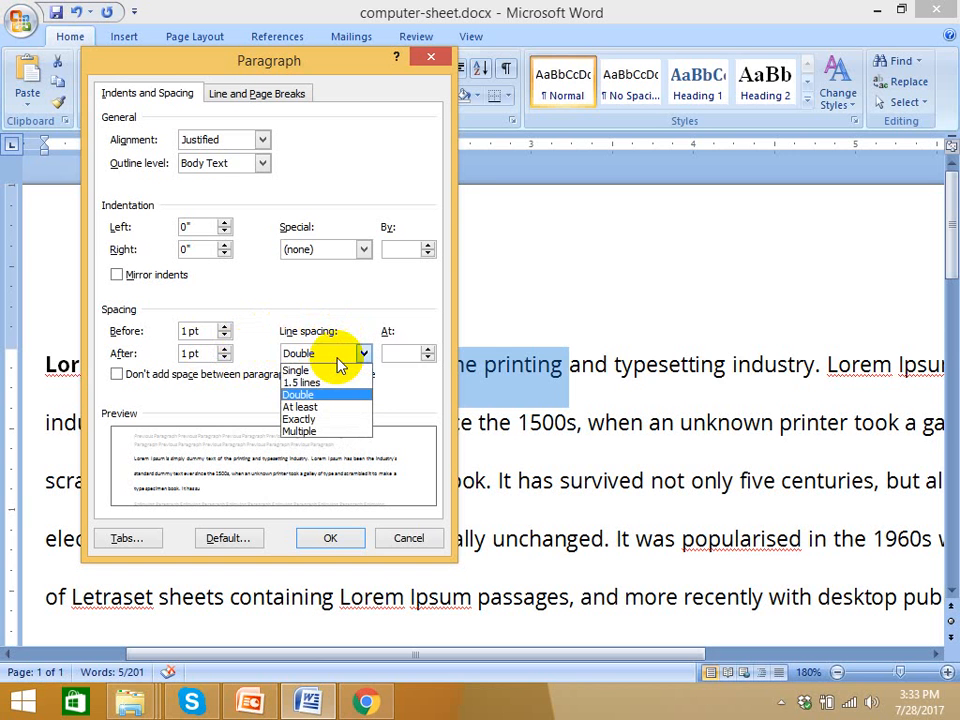
left_click(472, 335)
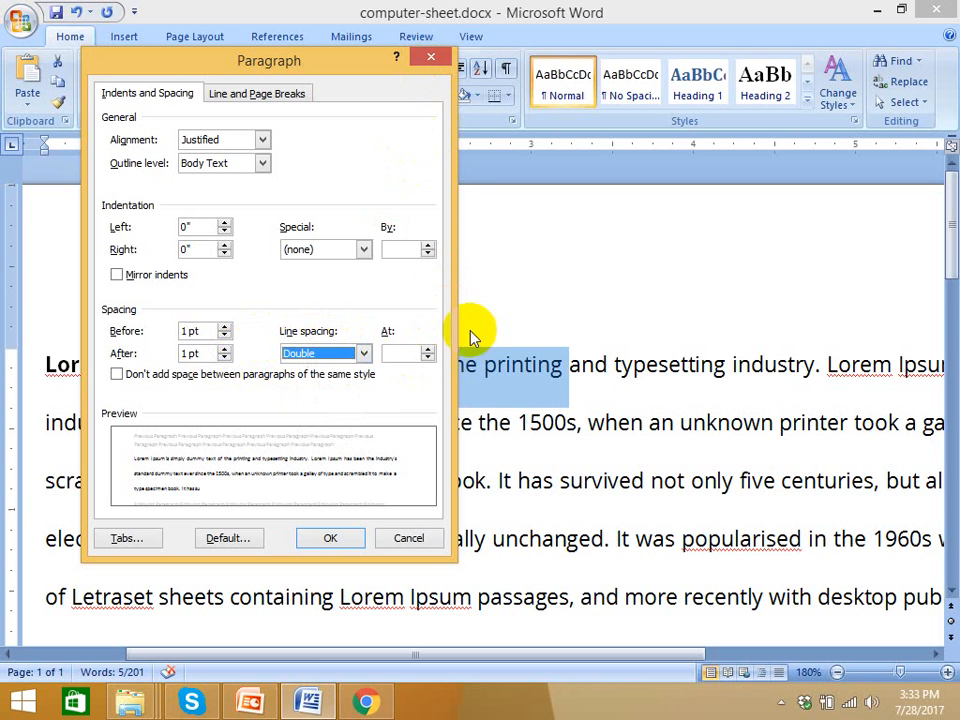
left_click(421, 64)
left_click(214, 366)
Select the first Lorem Ipsum paragraph and apply Double line spacing, keeping 1 pt before and after, through the line spacing options.
left_click_drag(47, 364, 918, 591)
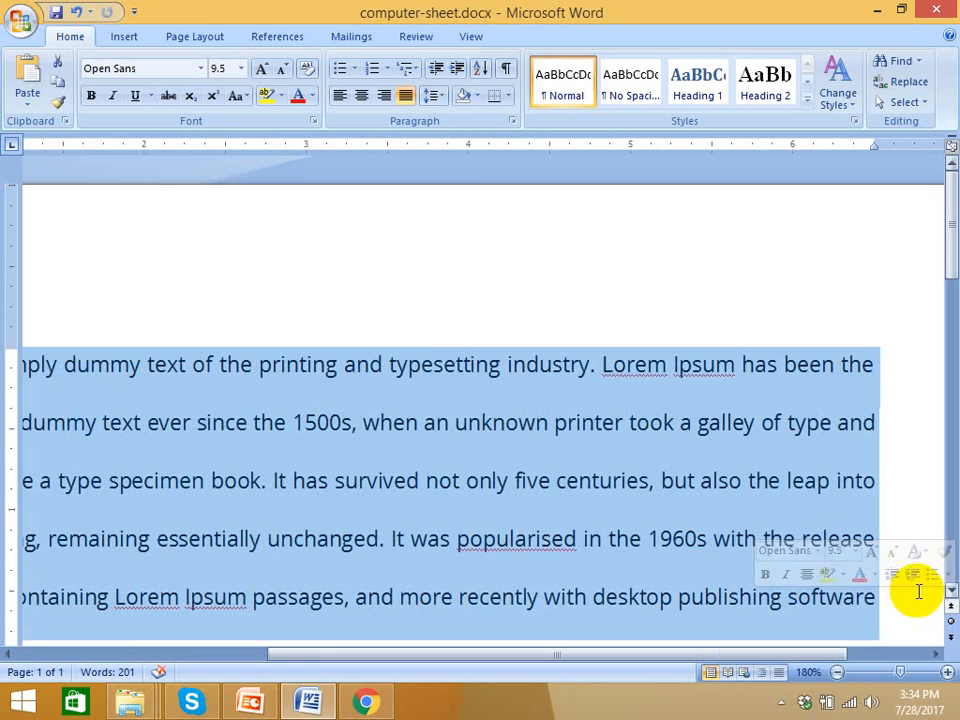
left_click(433, 95)
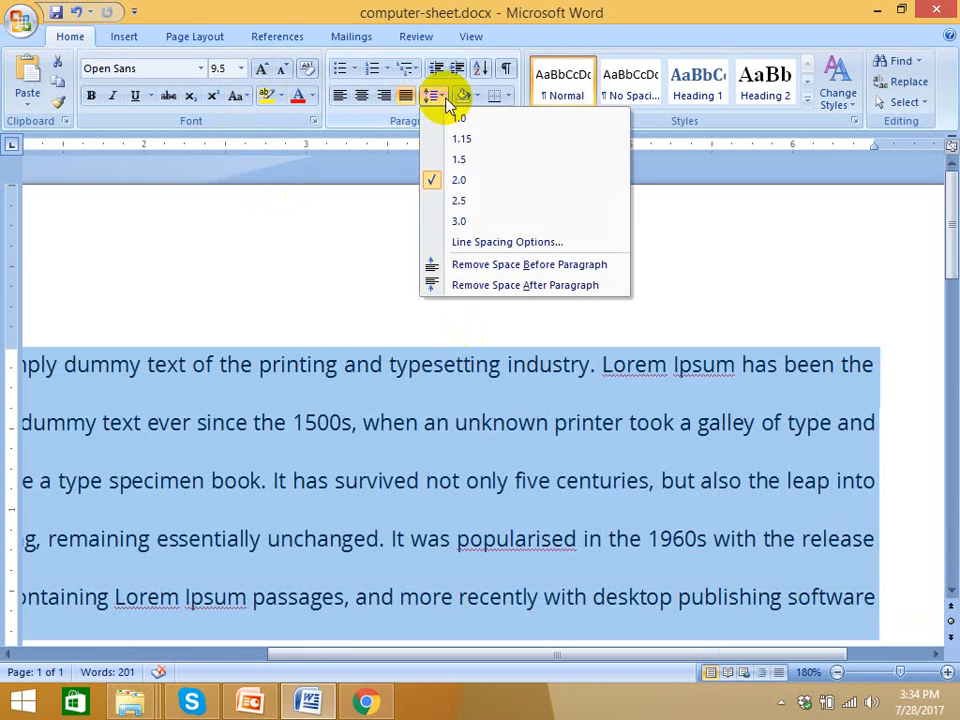
left_click(467, 242)
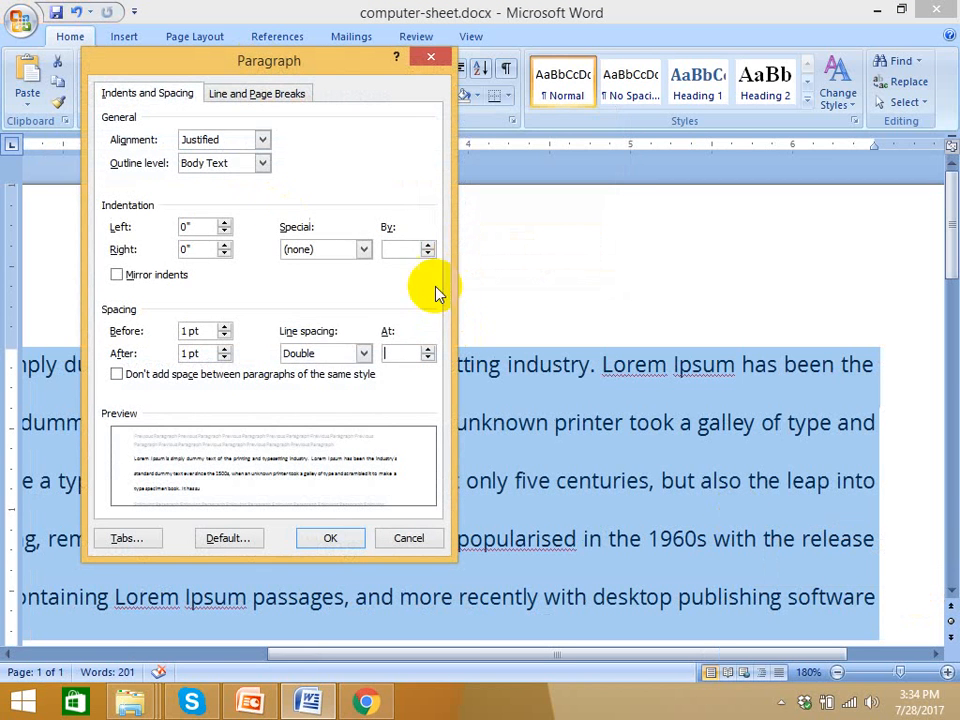
left_click(316, 356)
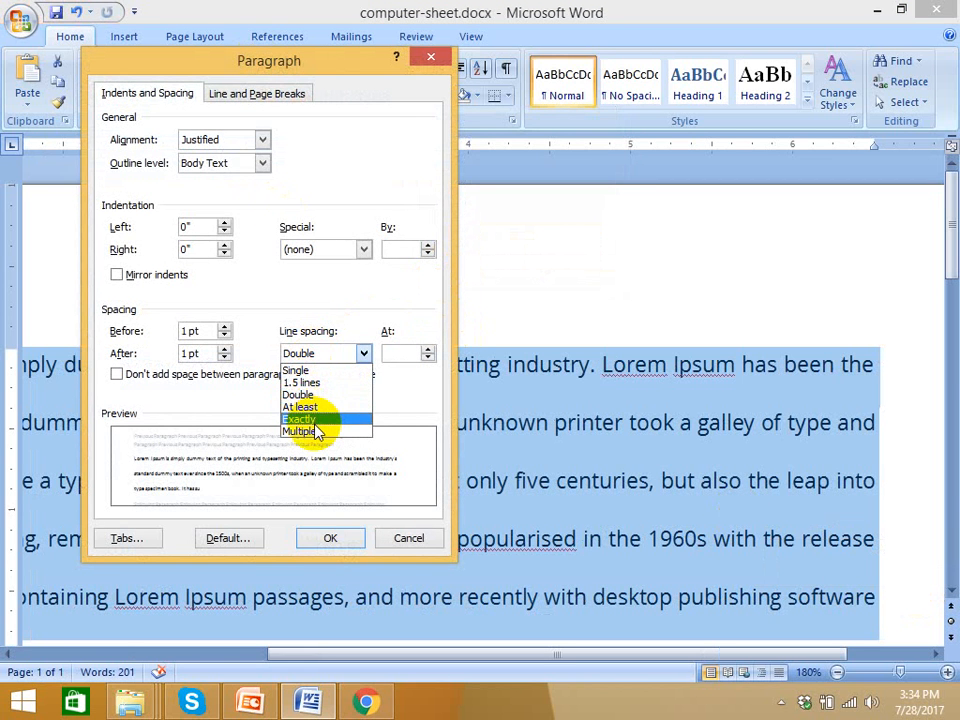
left_click(317, 395)
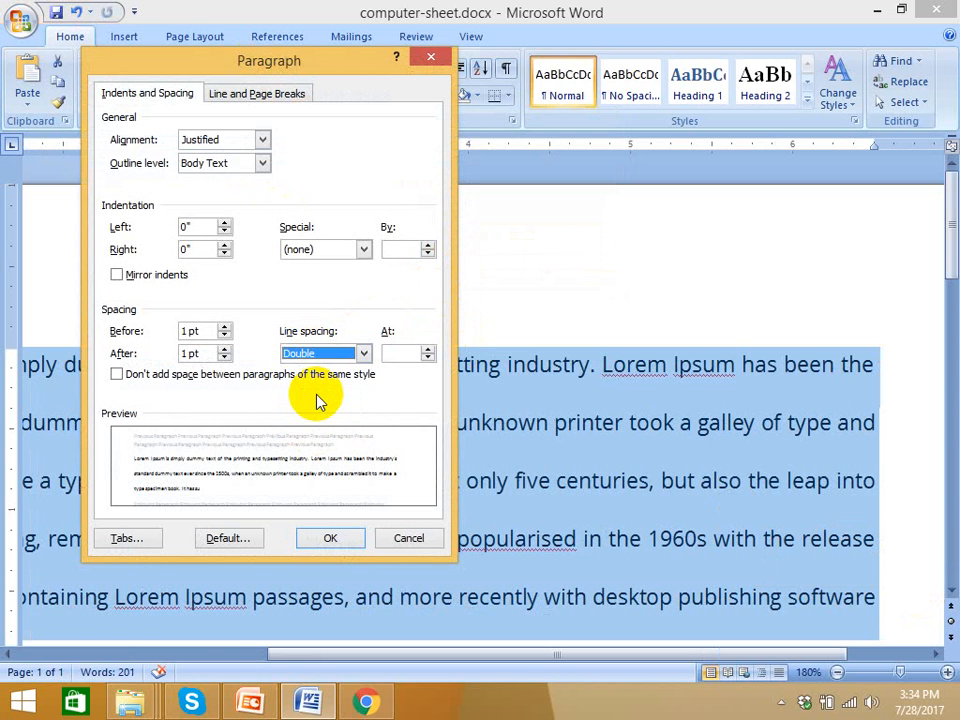
left_click(338, 540)
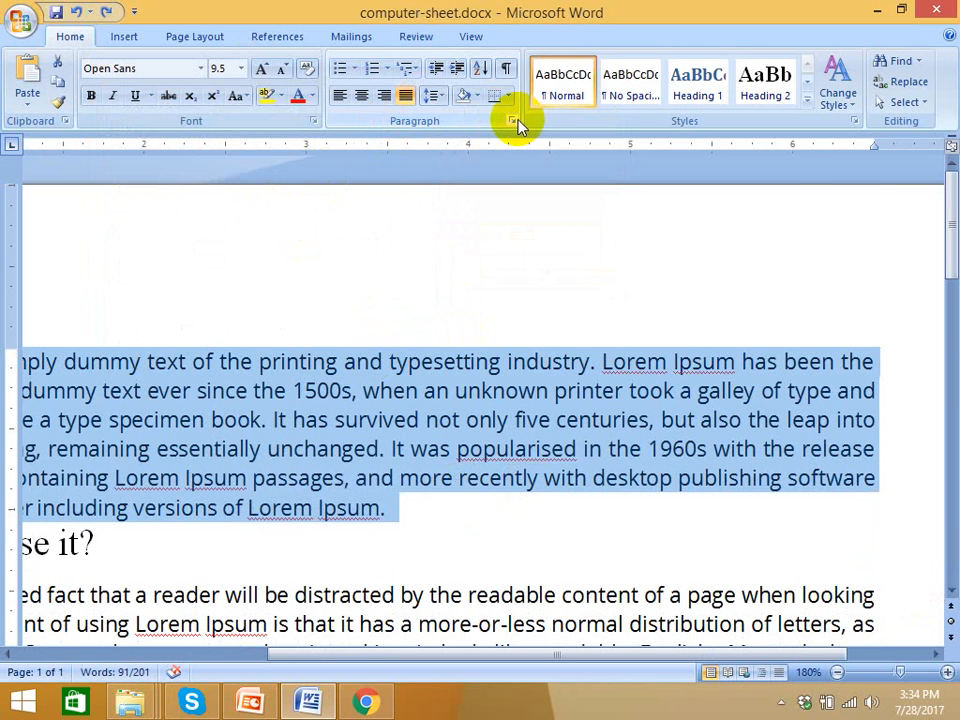
Set the first Lorem Ipsum paragraph's line spacing to Double through the line spacing options.
left_click(433, 96)
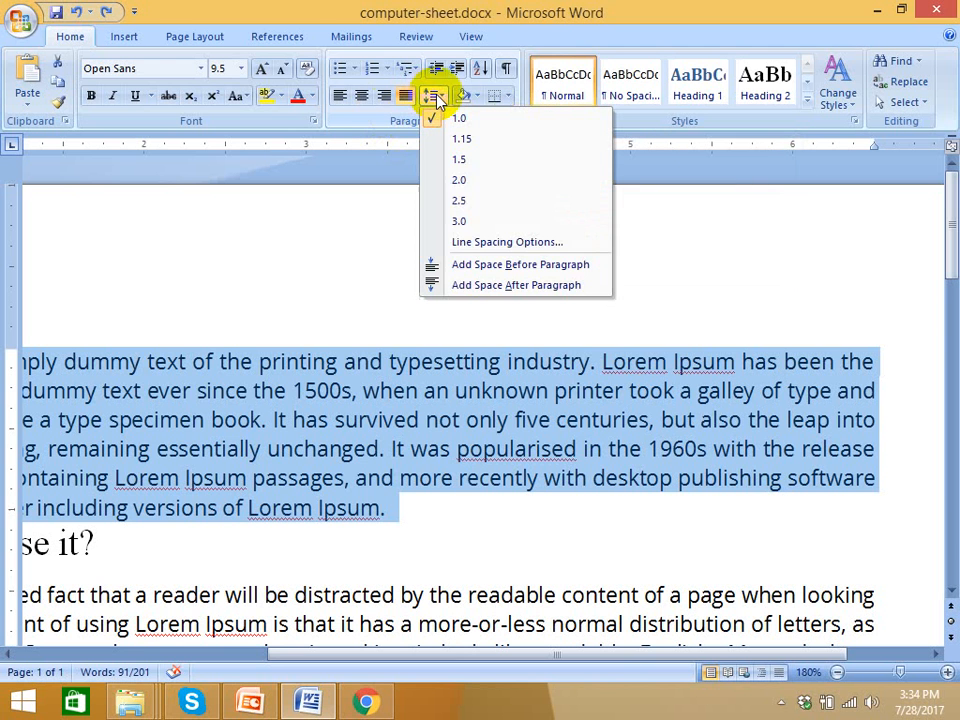
left_click(463, 250)
left_click(349, 353)
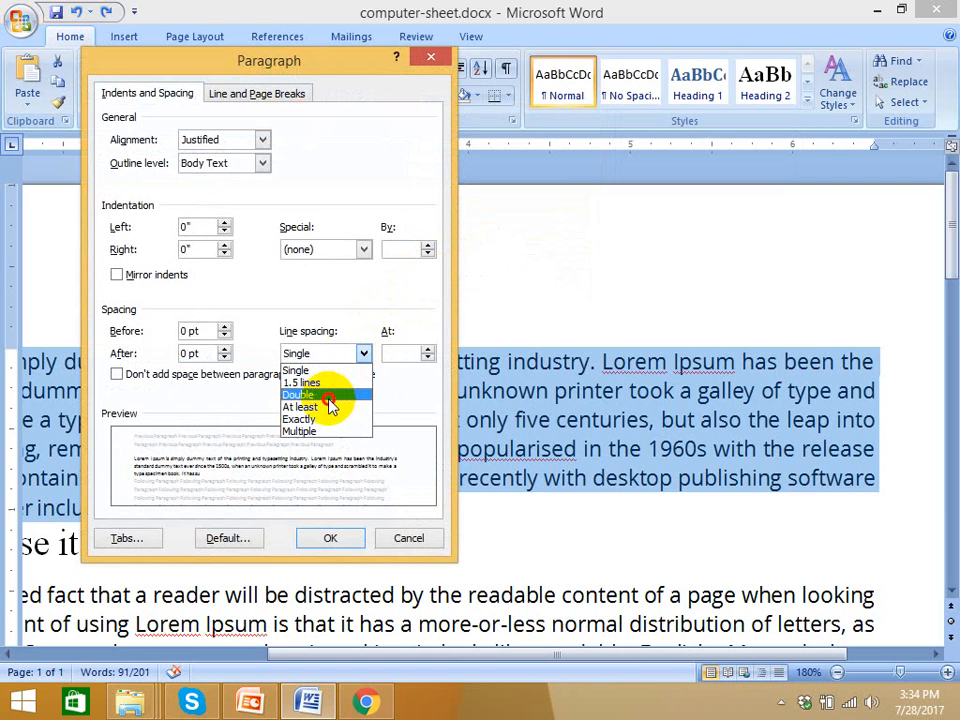
left_click(329, 397)
left_click(329, 540)
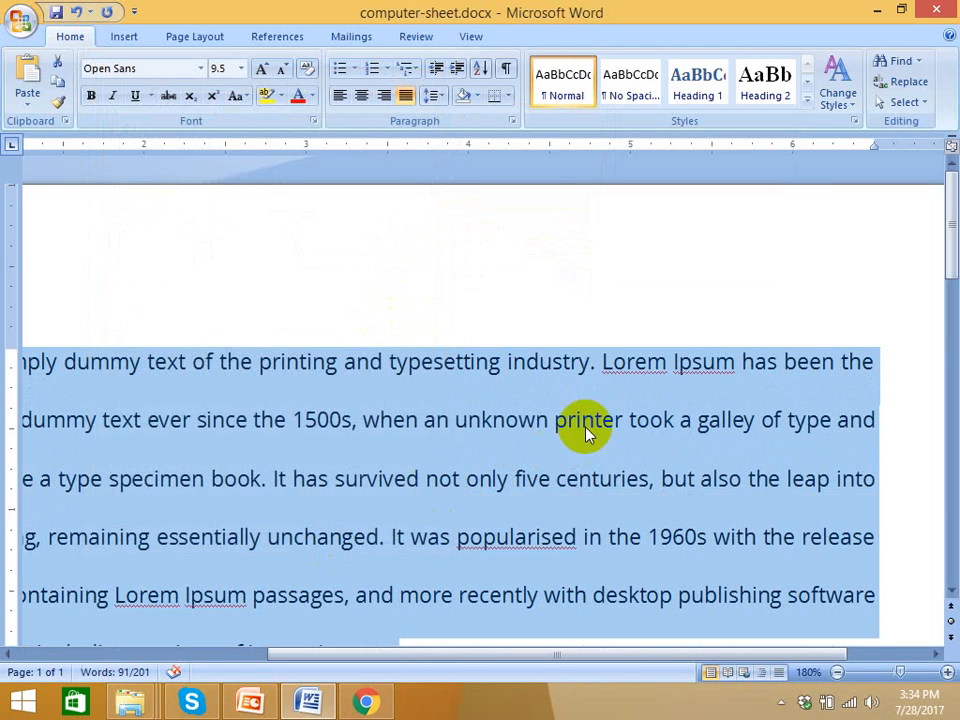
left_click(630, 392)
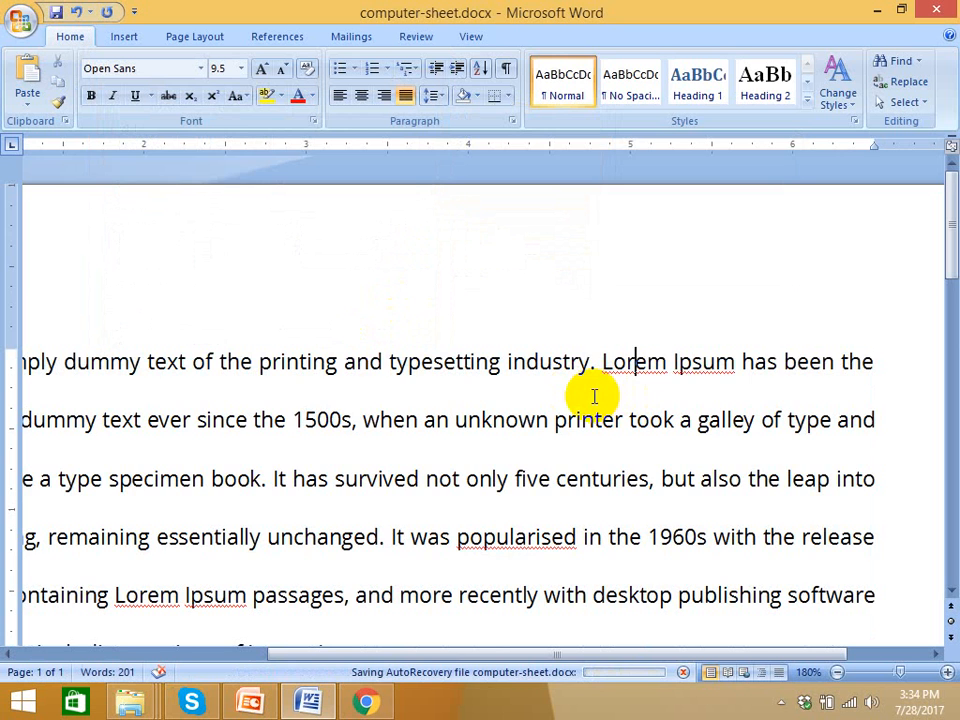
Set the first Lorem Ipsum paragraph's line spacing to Single through the line spacing options.
scroll(594, 397, "down", 2)
left_click_drag(457, 431, 322, 173)
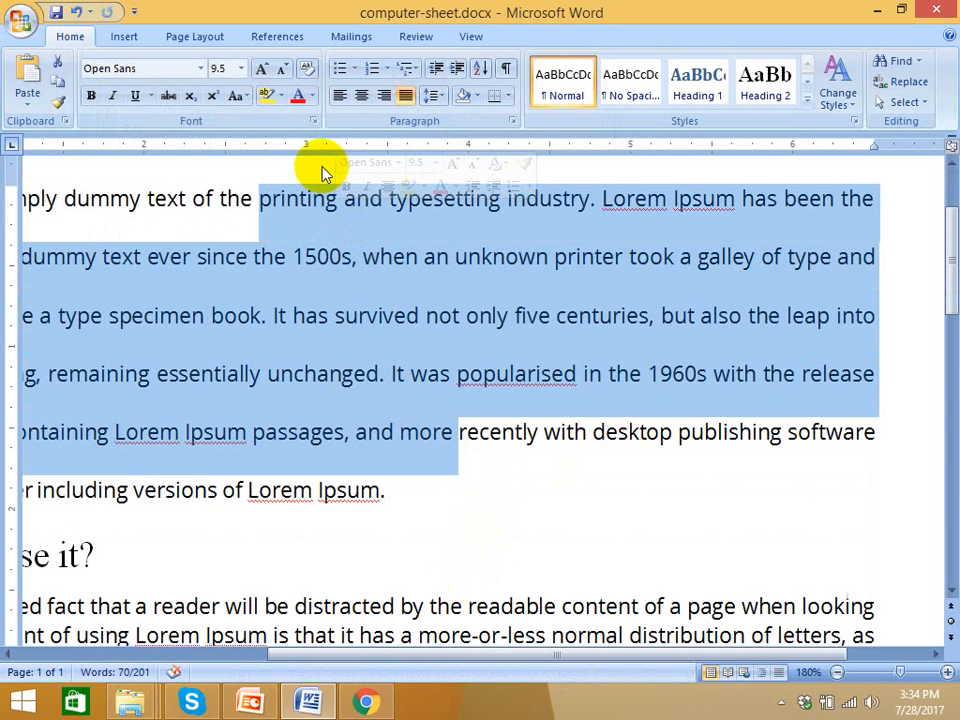
left_click(432, 95)
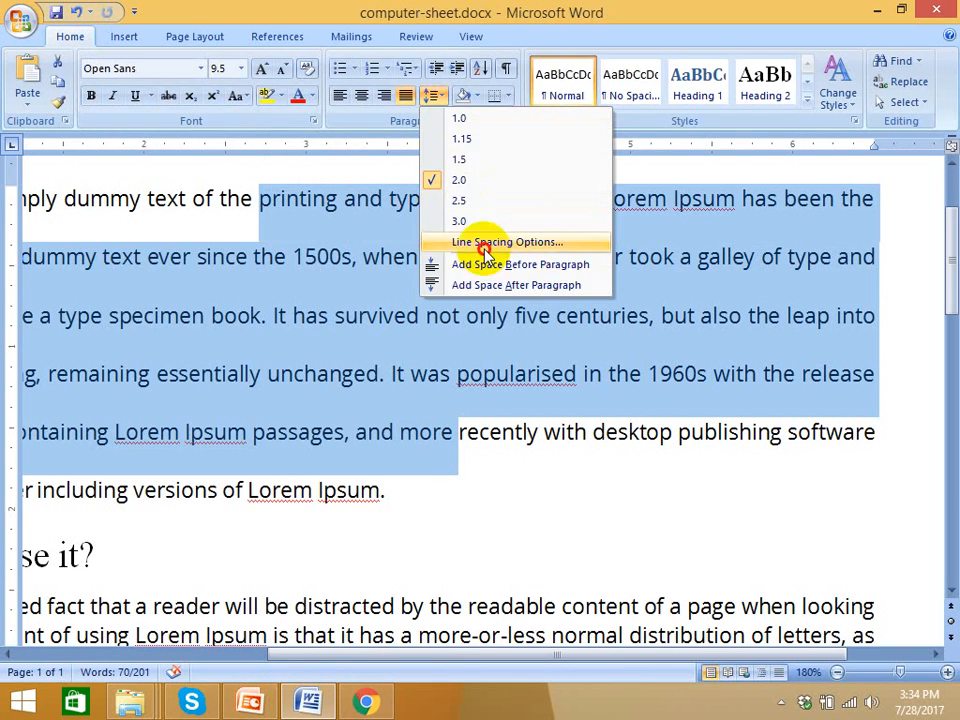
left_click(483, 245)
left_click(339, 360)
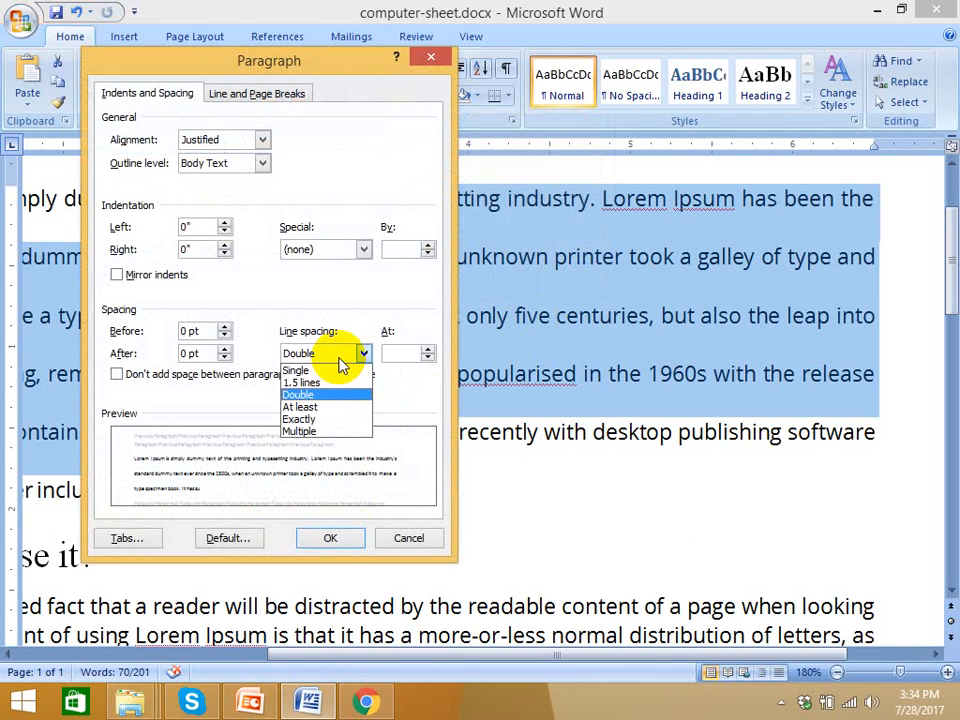
left_click(330, 371)
left_click(336, 539)
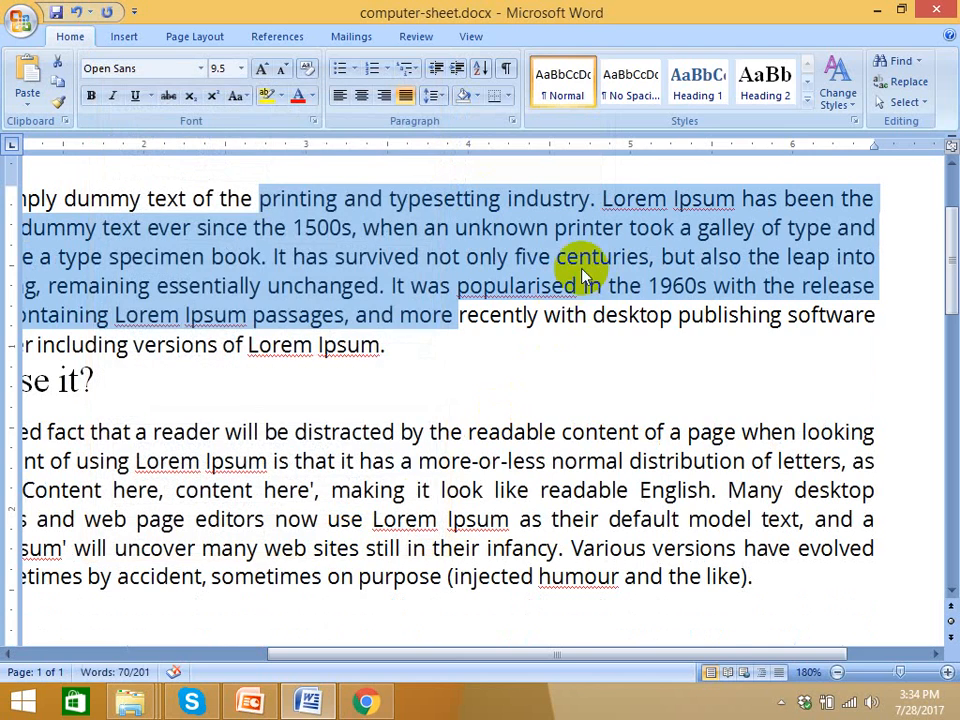
left_click(516, 256)
Choose Exactly as the line spacing type for the first Lorem Ipsum paragraph in the line spacing options.
left_click_drag(414, 358, 358, 229)
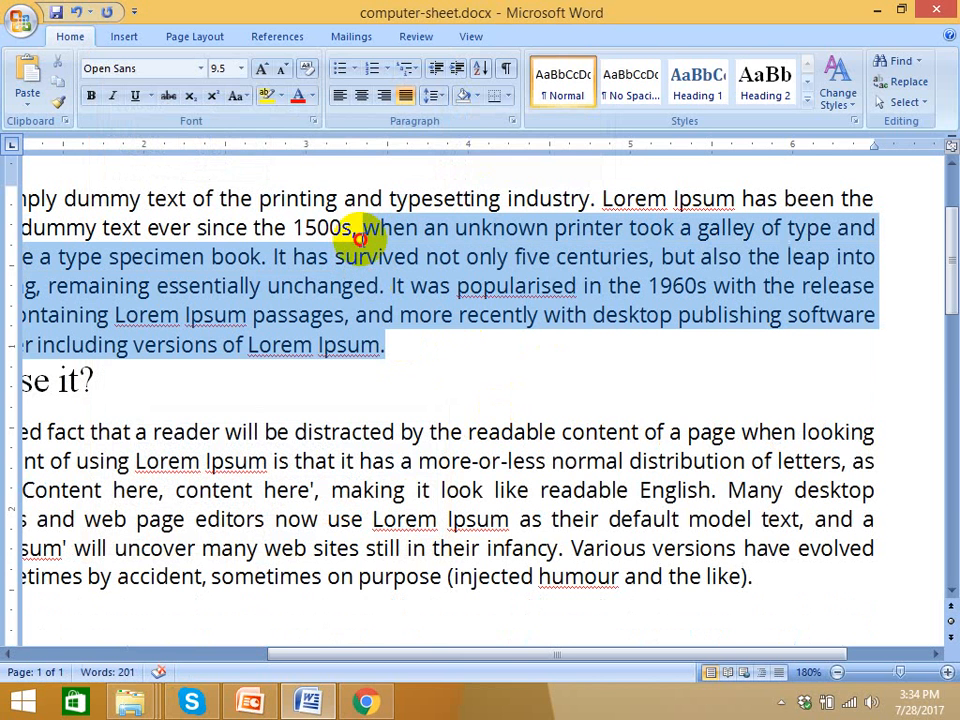
left_click(433, 95)
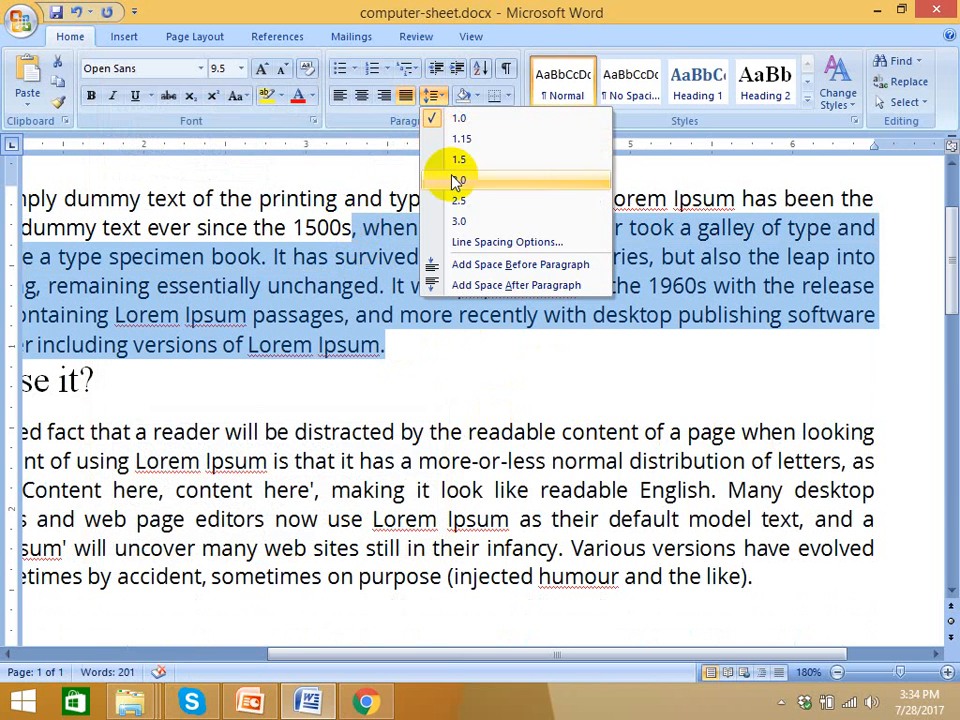
left_click(467, 242)
left_click(320, 353)
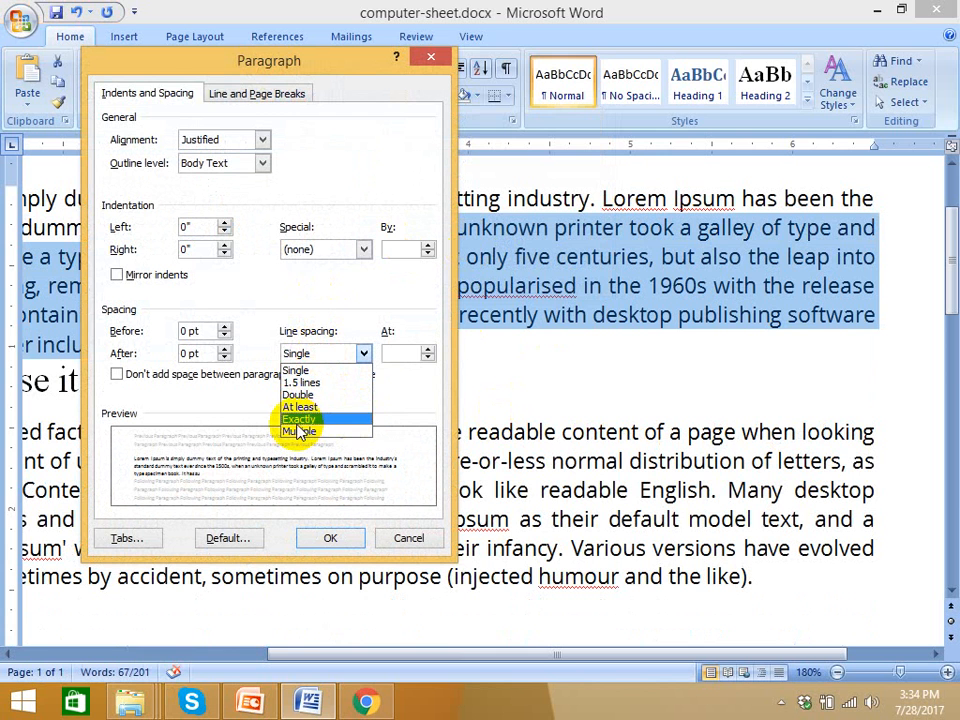
left_click(298, 421)
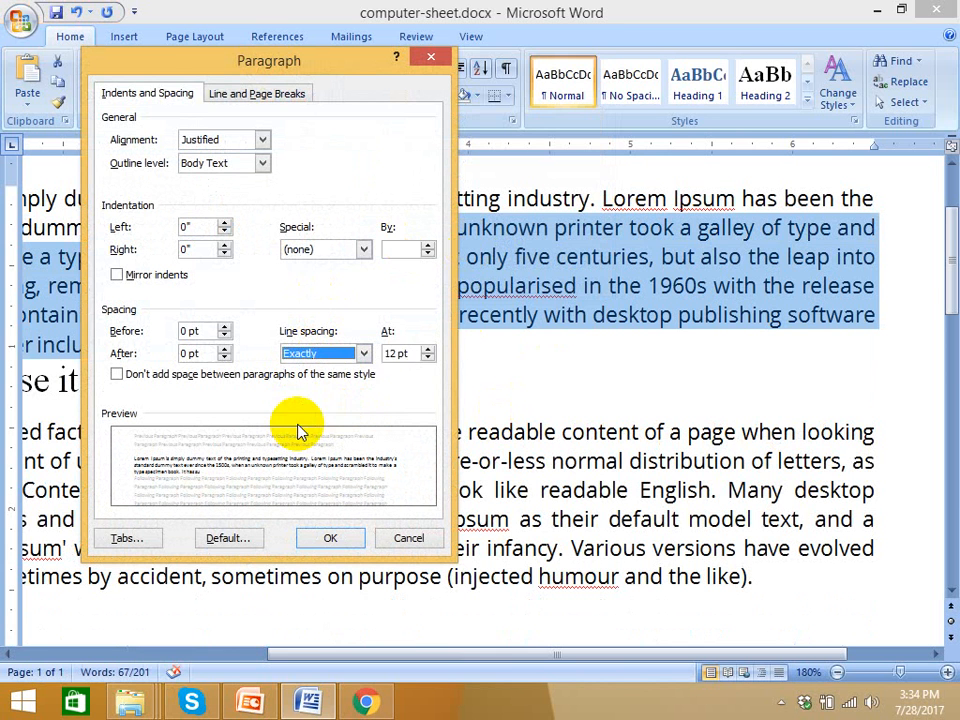
Set the exact line spacing value to 20 pt and apply it to the first Lorem Ipsum paragraph.
left_click(428, 352)
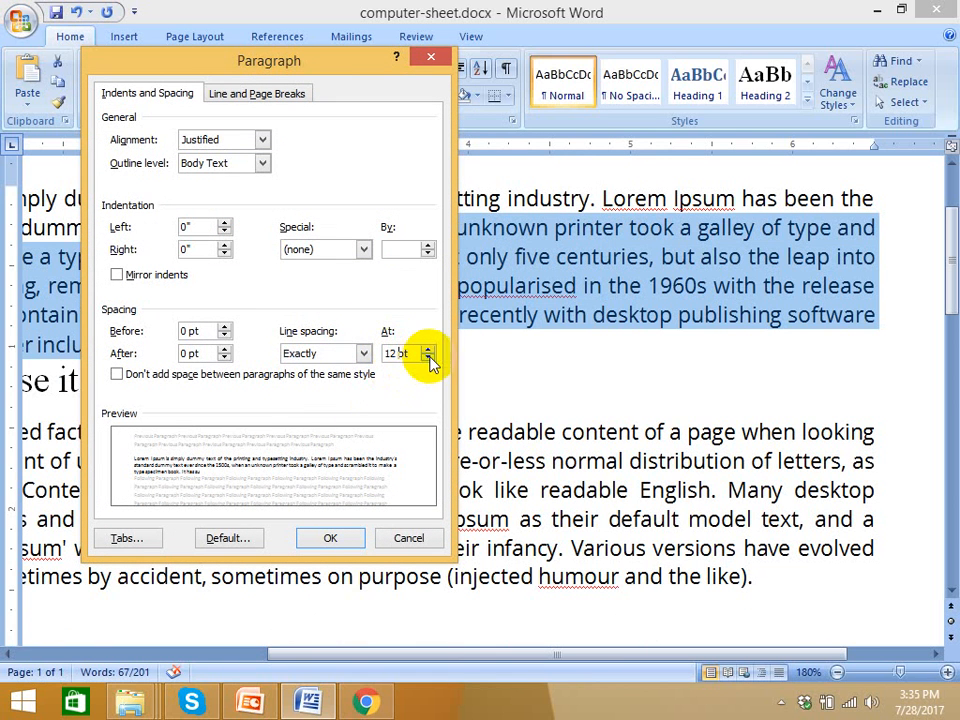
left_click(412, 357)
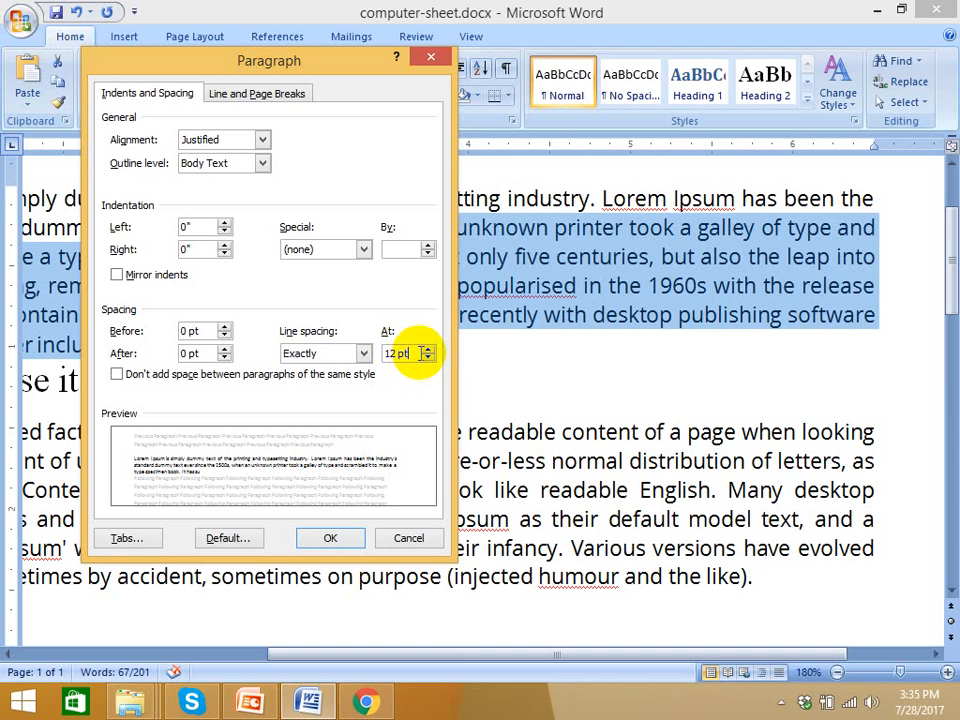
left_click(429, 349)
left_click(429, 349)
left_click(429, 349)
left_click(429, 349)
left_click(429, 349)
left_click(429, 349)
left_click(429, 349)
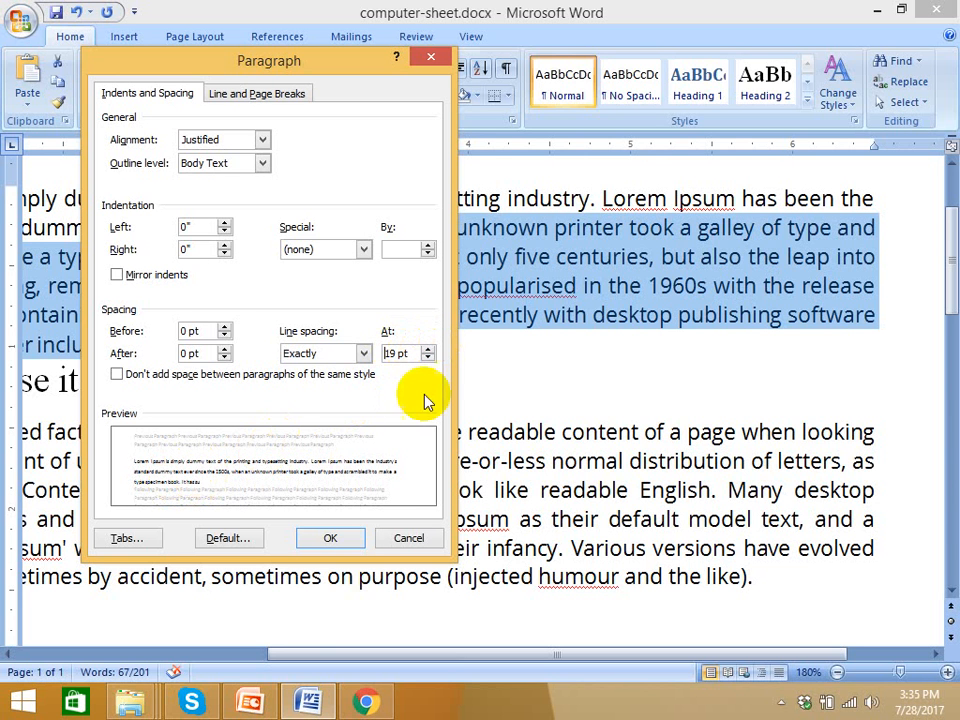
left_click(428, 349)
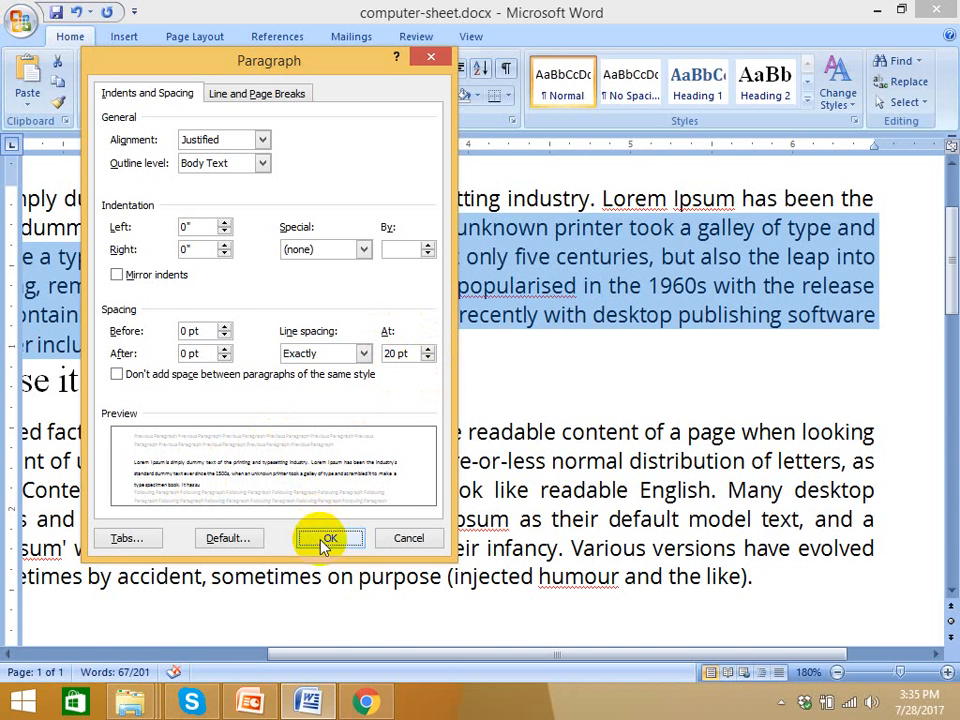
left_click(329, 538)
left_click(599, 343)
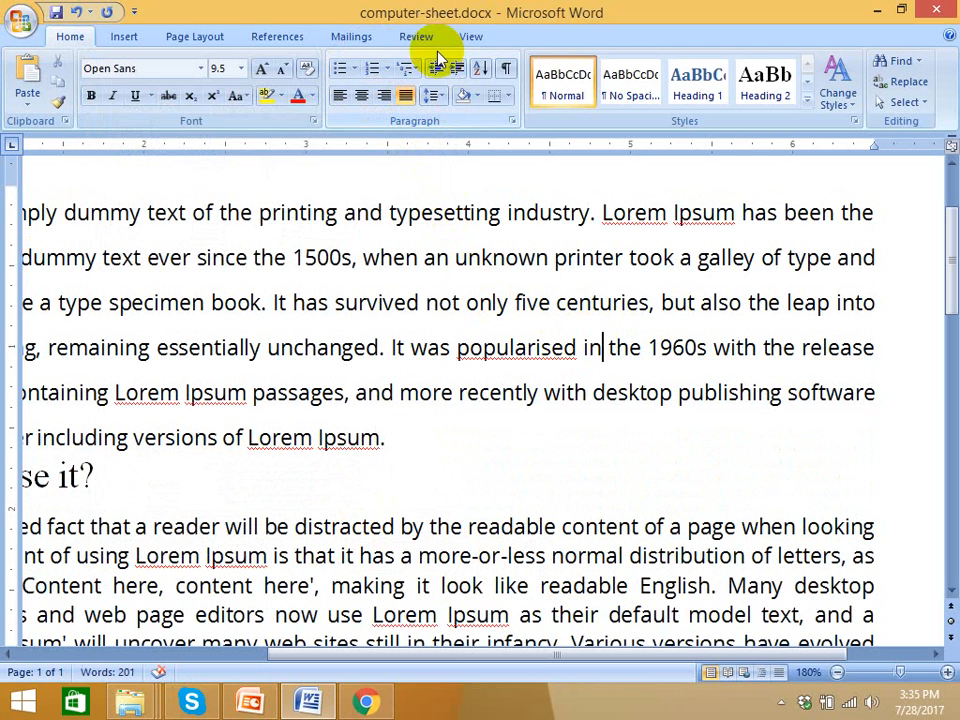
left_click(505, 97)
left_click(396, 213)
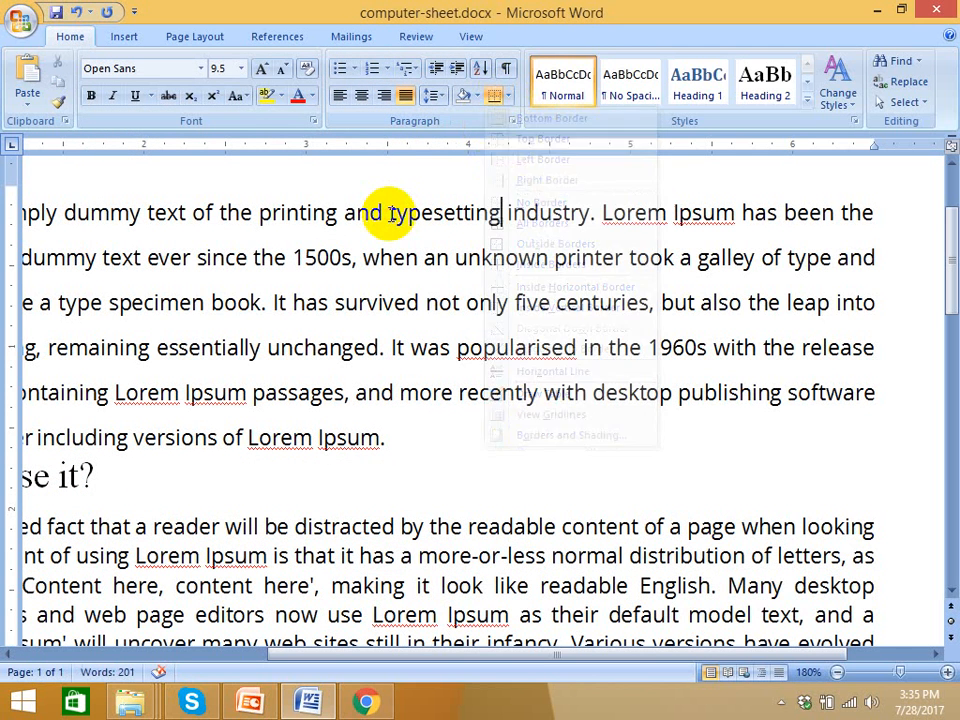
left_click(288, 250)
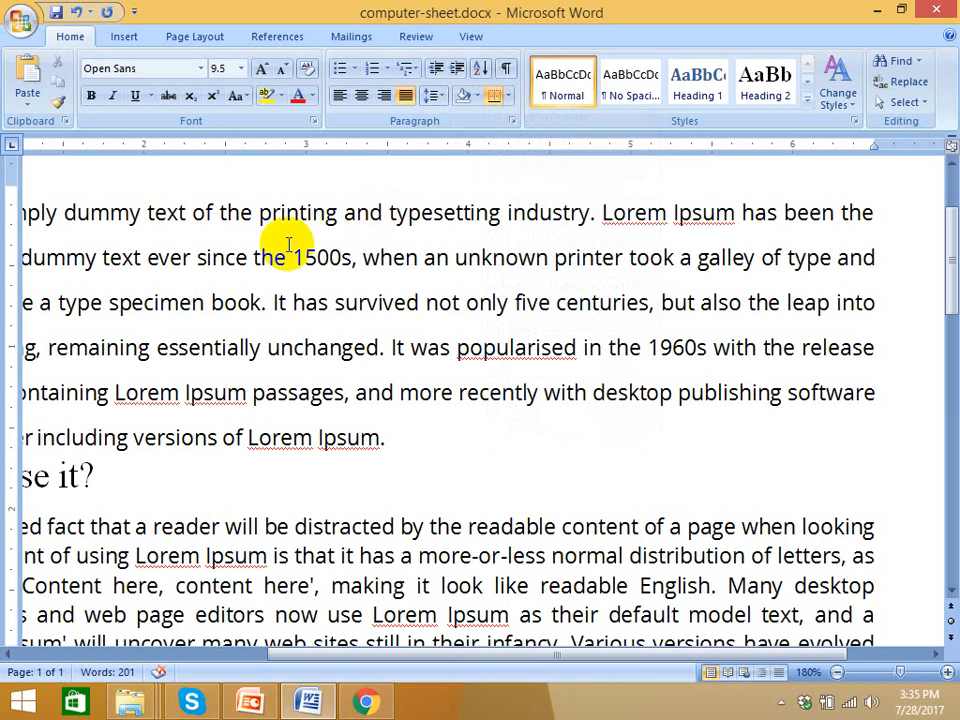